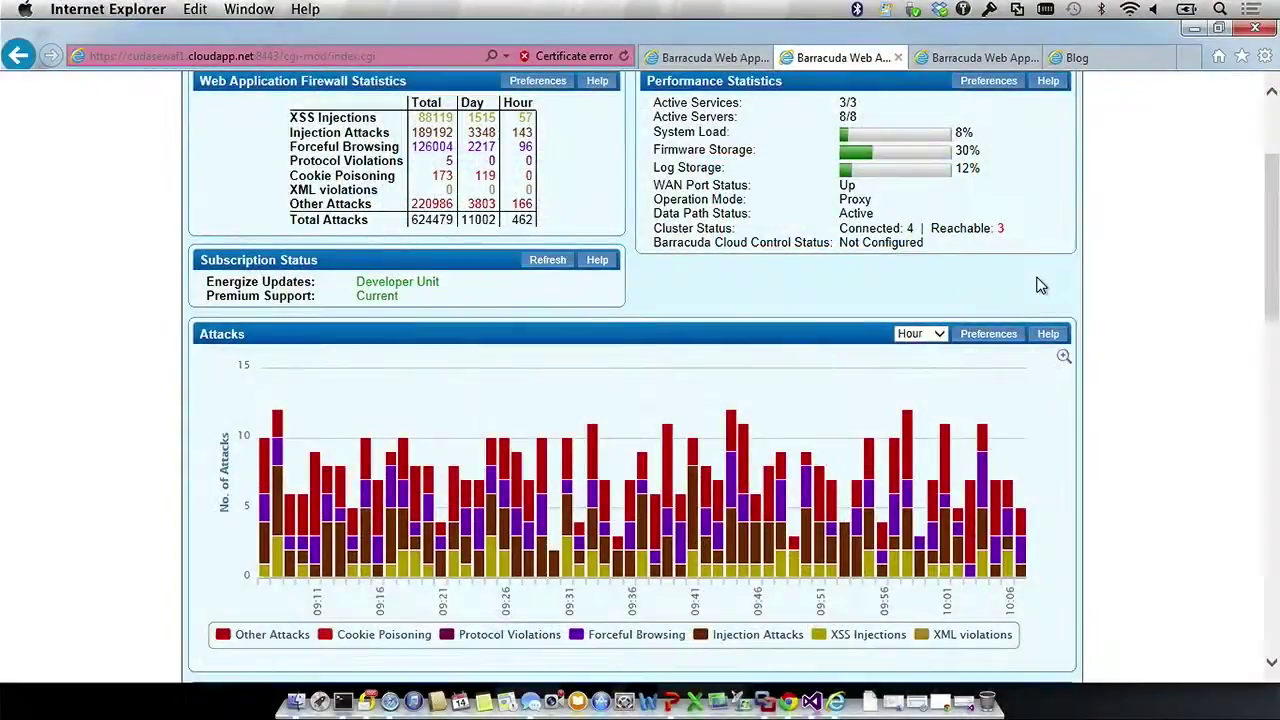
Step: Look over the attack statistics, performance figures and attacks chart on the firewall's status dashboard
scroll(1037, 286, "down", 3)
scroll(1037, 286, "up", 3)
scroll(1024, 257, "down", 2)
scroll(1023, 257, "up", 4)
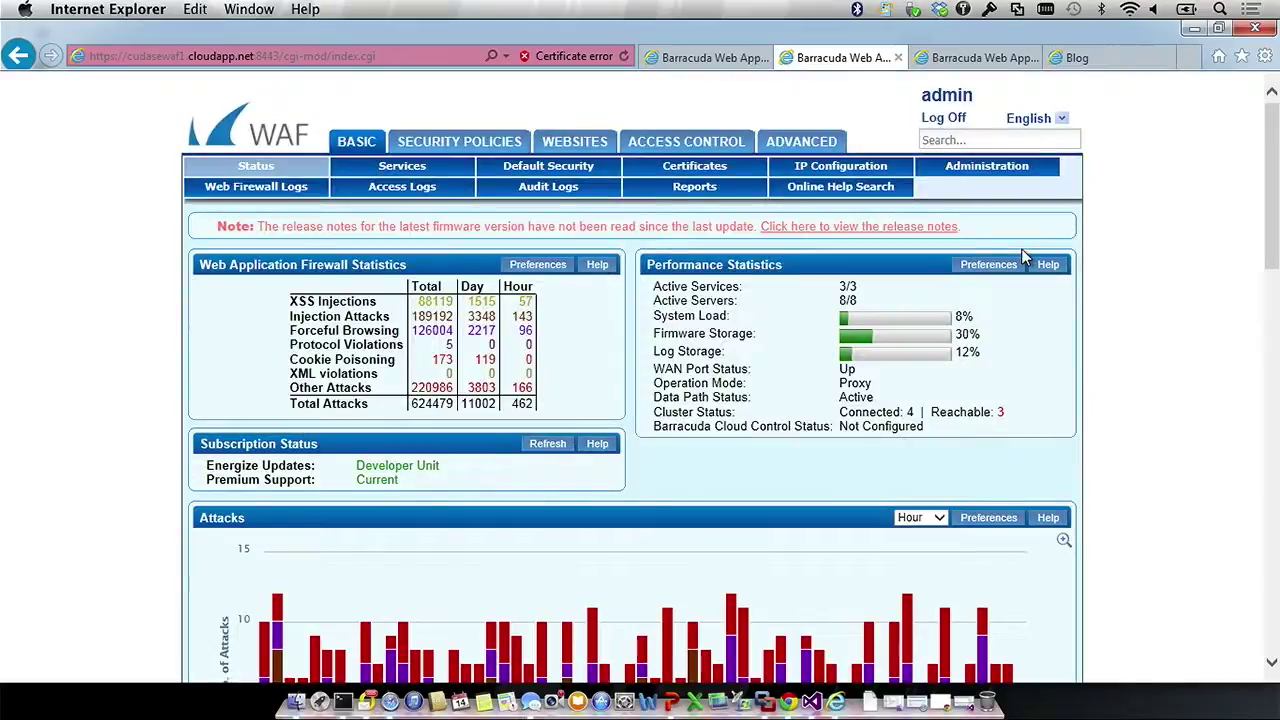
Step: Add an HTTP service named test-app2 on virtual IP 10.1.0.5, port 8089, in the default group, leaving the real servers empty
left_click(452, 172)
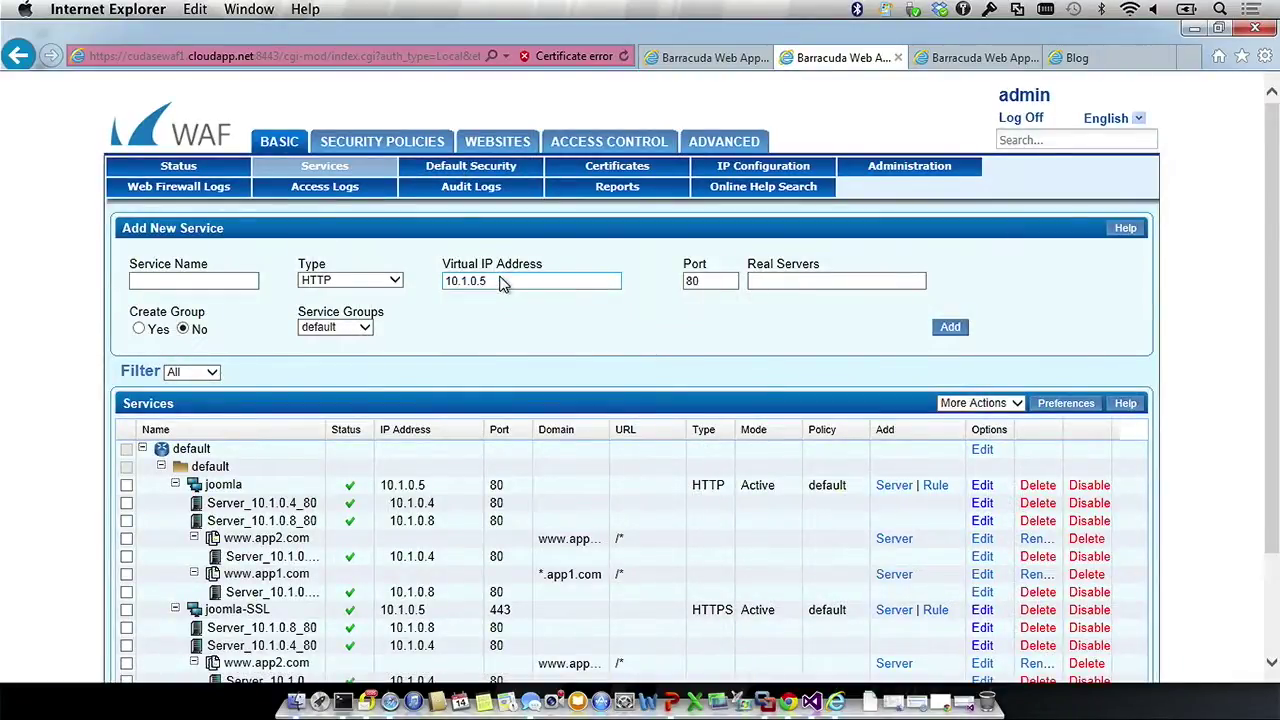
left_click(218, 280)
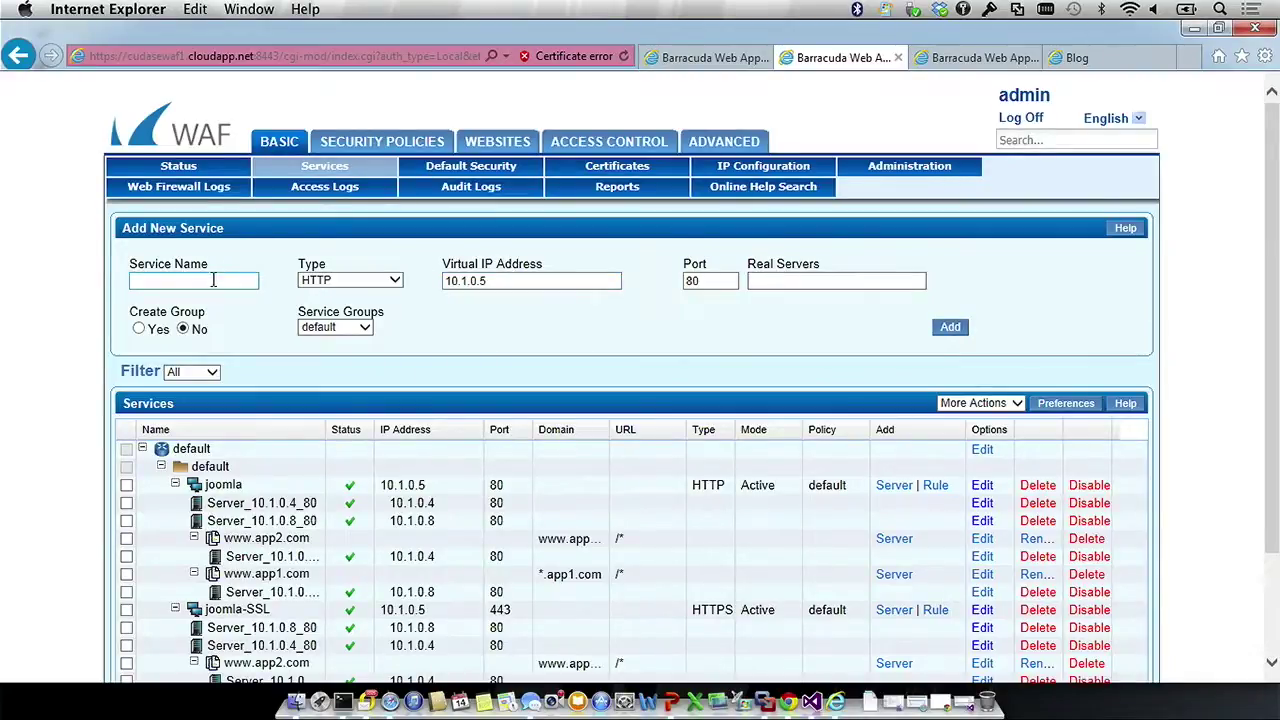
type("test-app2")
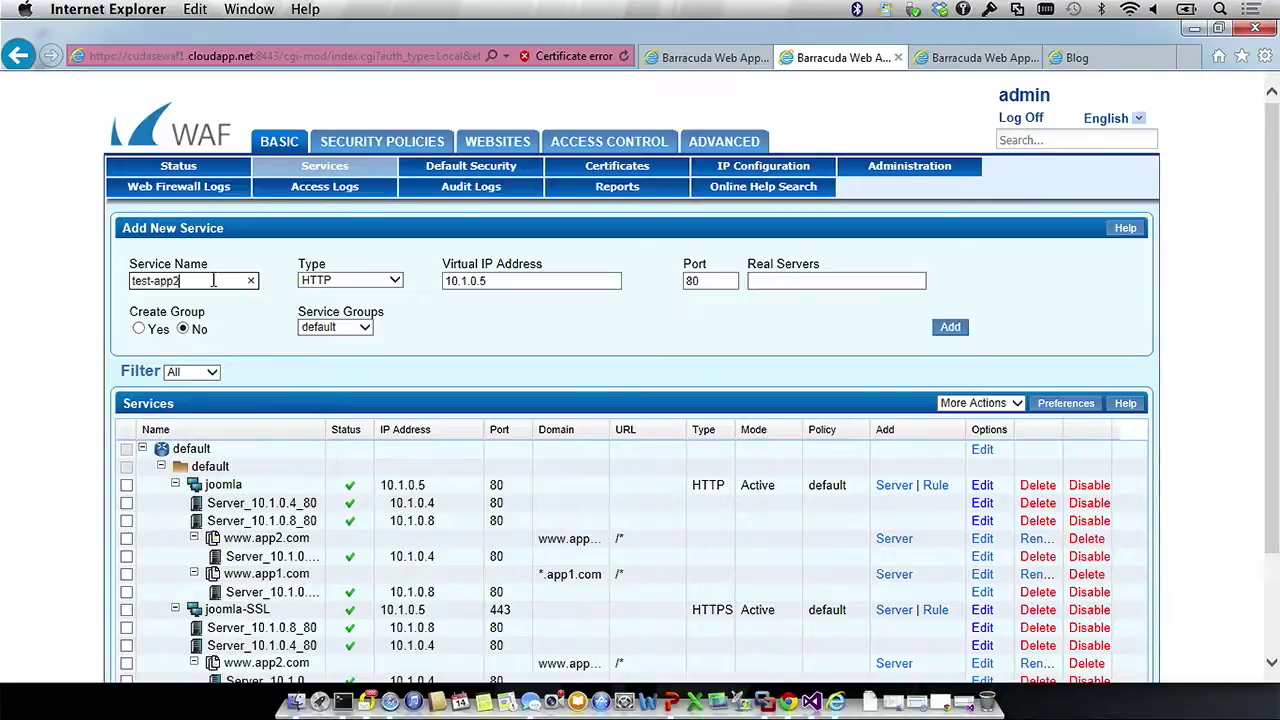
left_click(395, 282)
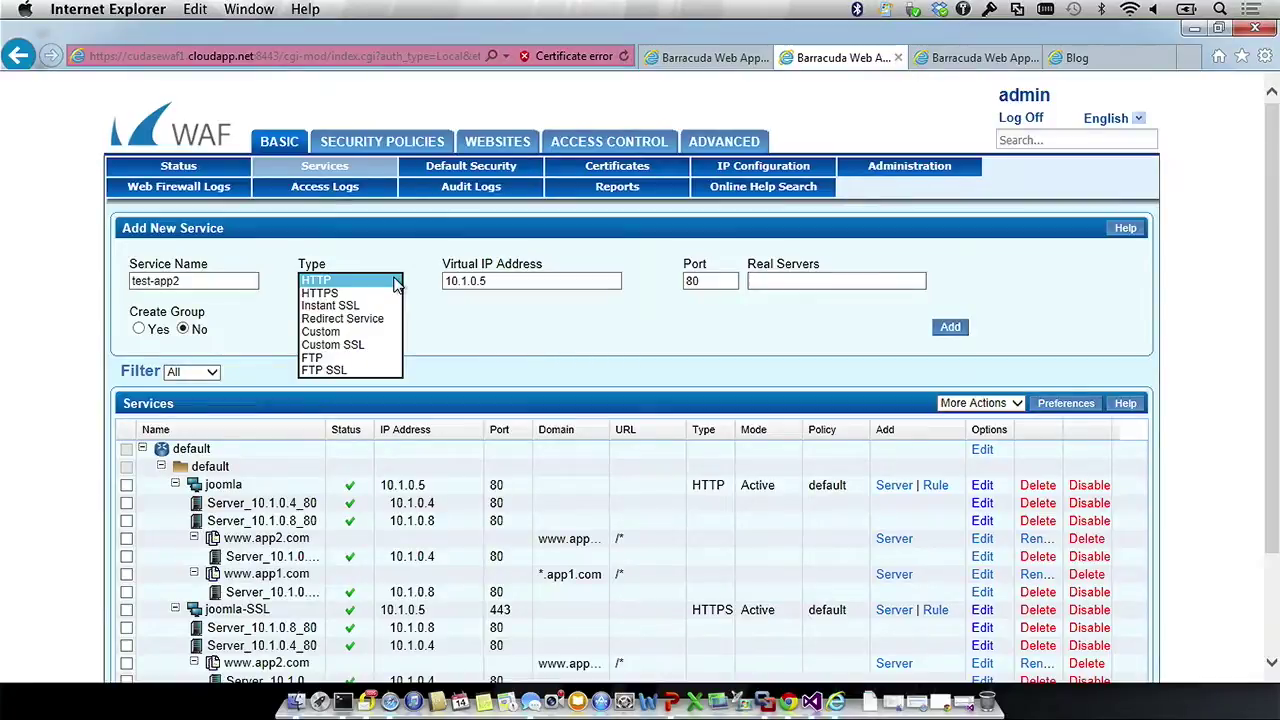
left_click(506, 333)
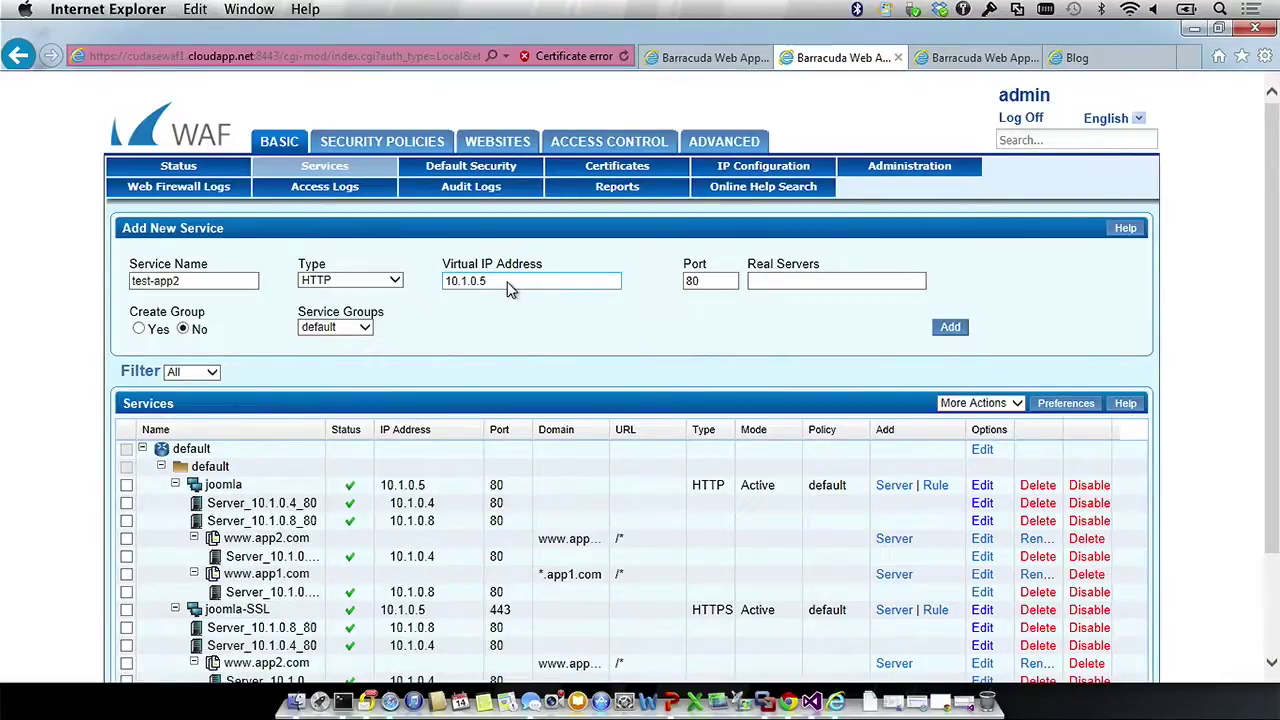
left_click(716, 281)
type("89")
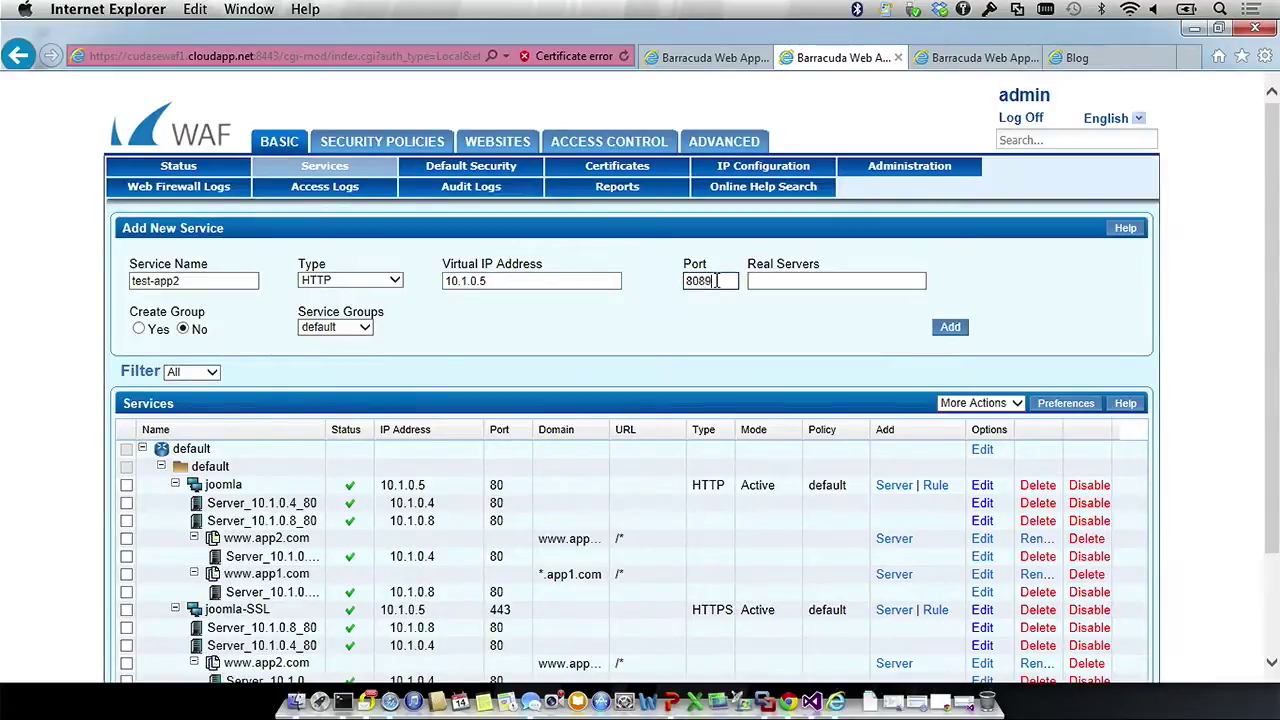
left_click(778, 279)
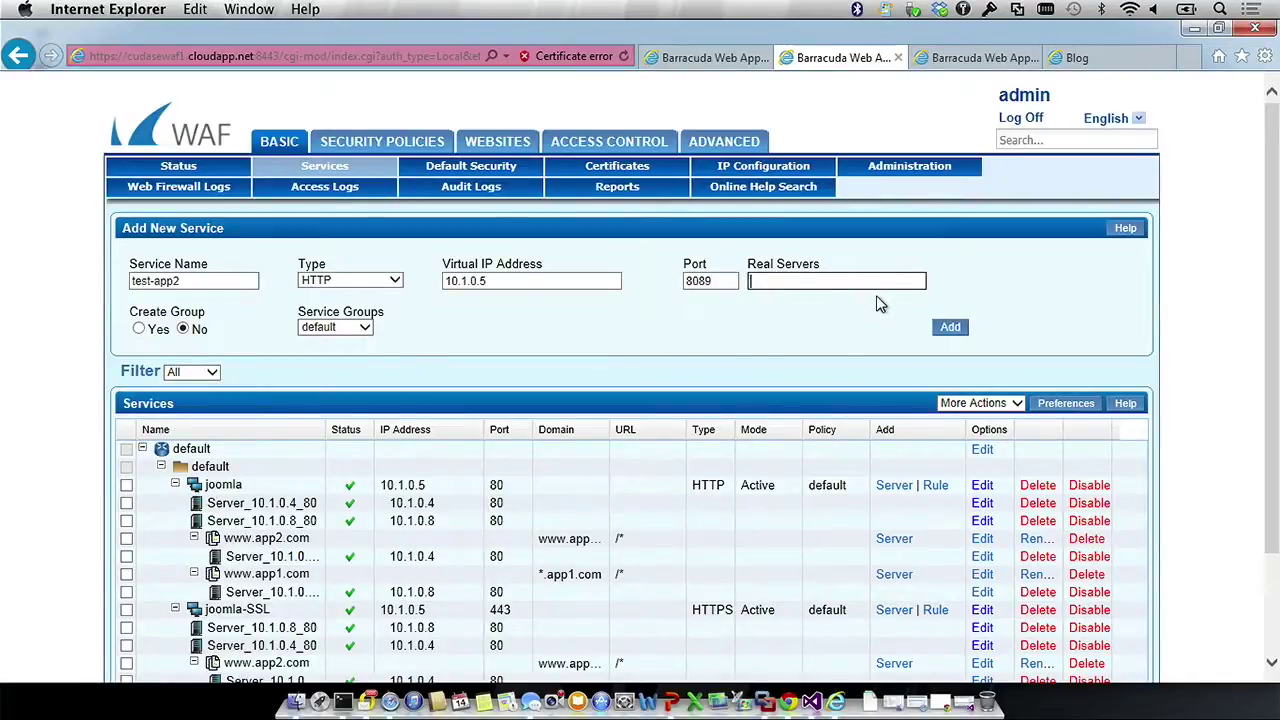
left_click(947, 335)
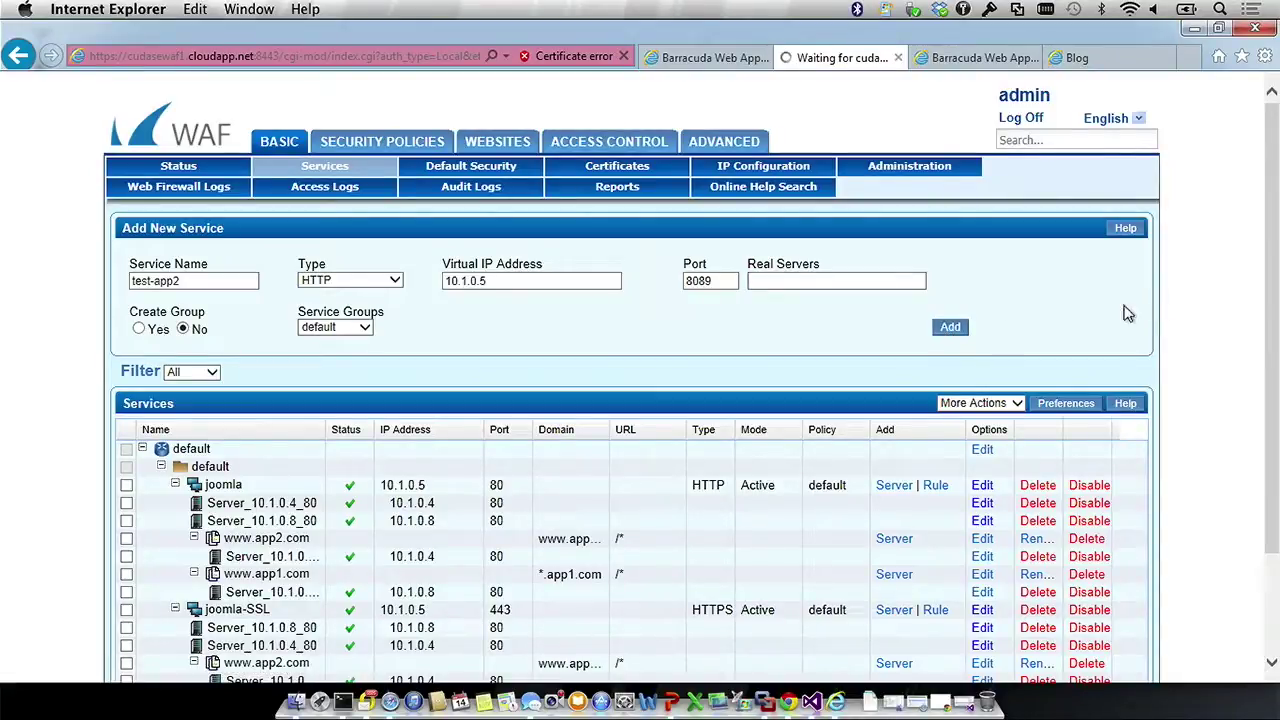
Step: Check the services list for the test-app2 entry and its mode and policy
scroll(1187, 305, "down", 3)
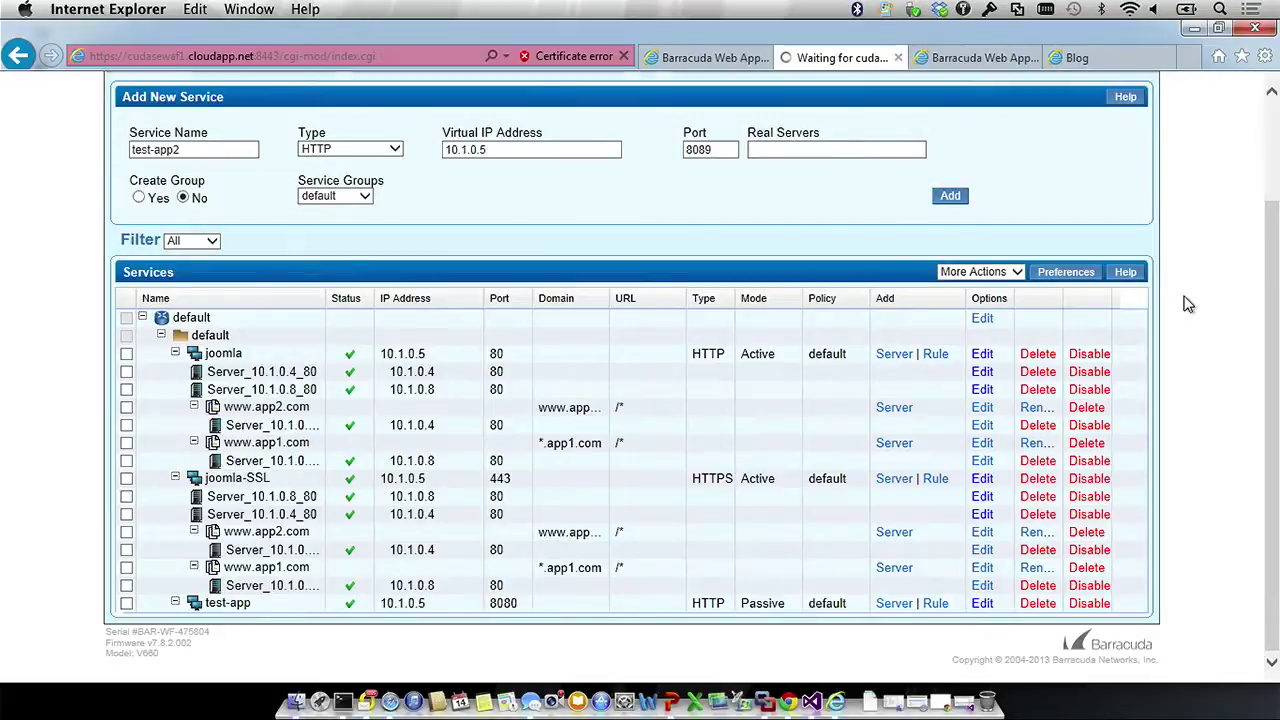
scroll(1187, 305, "down", 4)
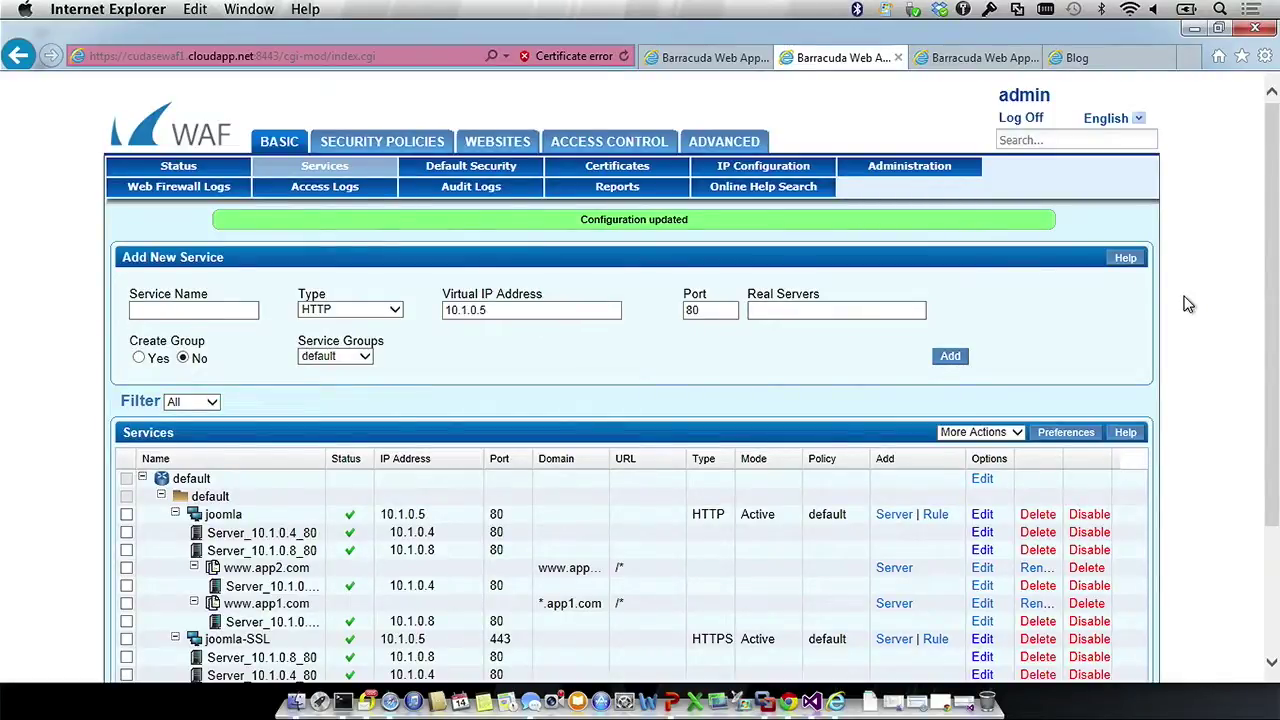
scroll(1188, 305, "down", 4)
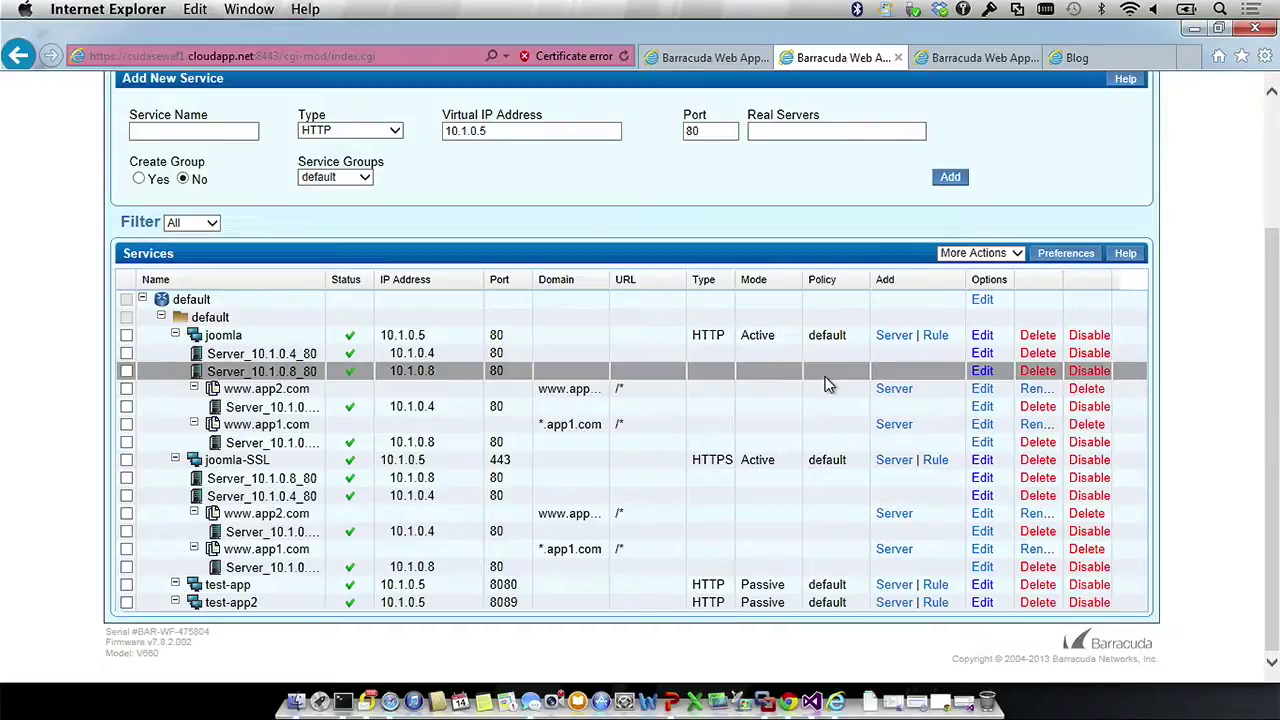
scroll(790, 292, "up", 4)
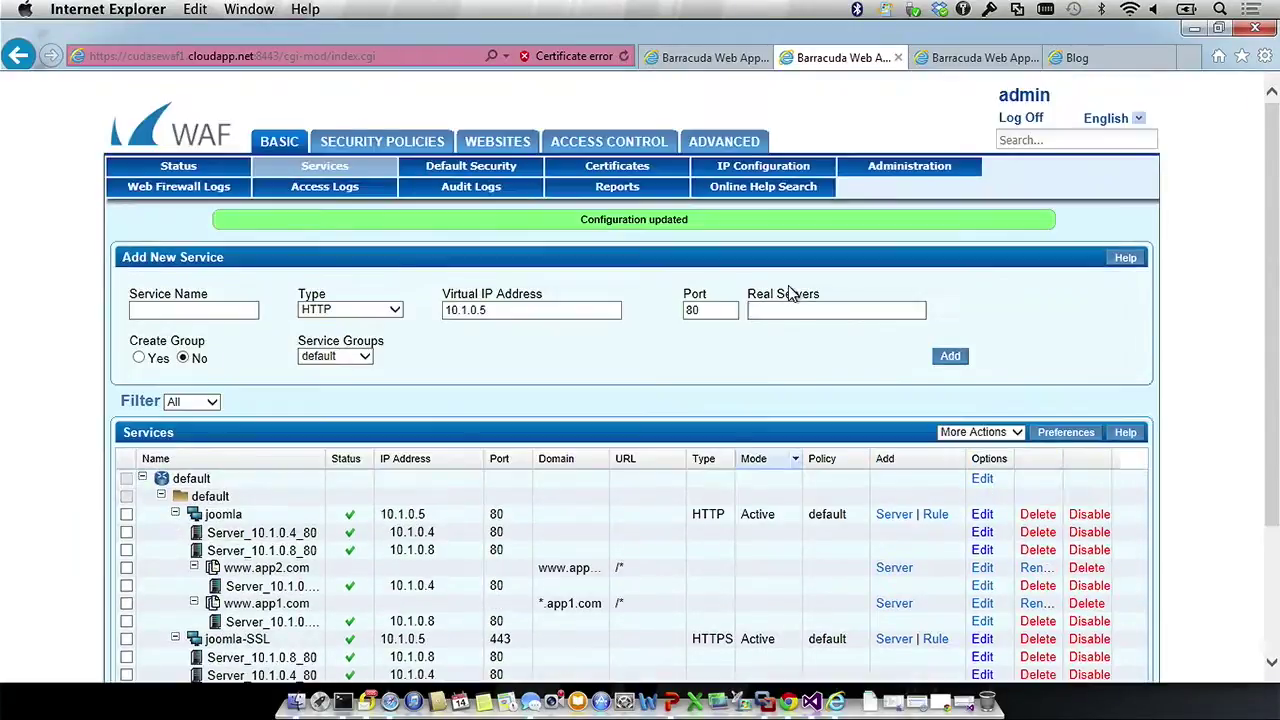
Step: Review the details of the newest SQL injection entry in the web firewall logs, and close them
left_click(218, 193)
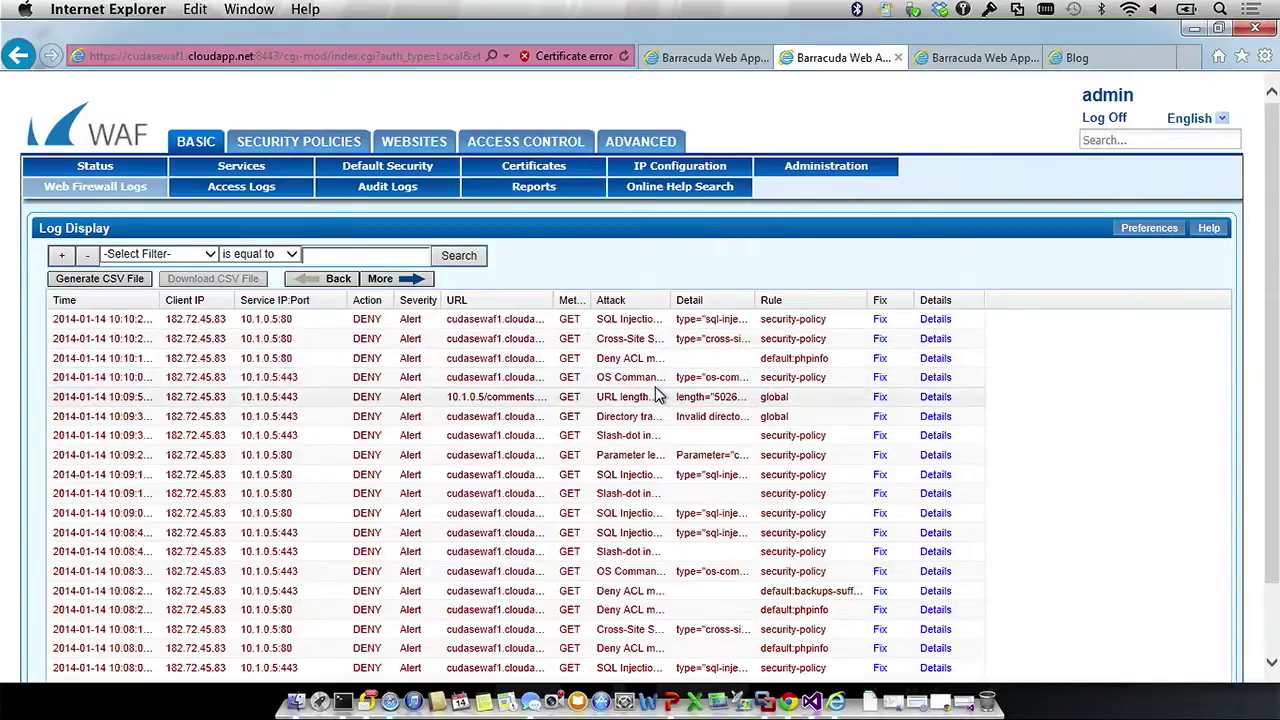
left_click(935, 322)
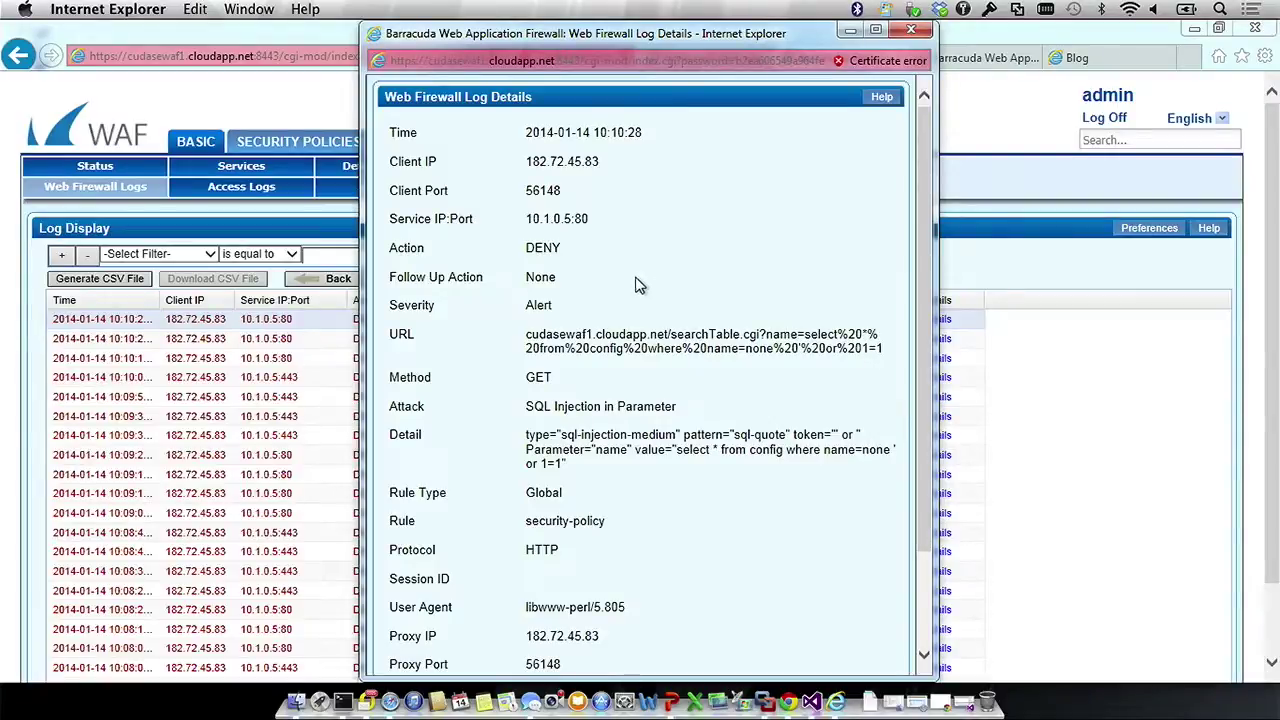
scroll(640, 285, "down", 2)
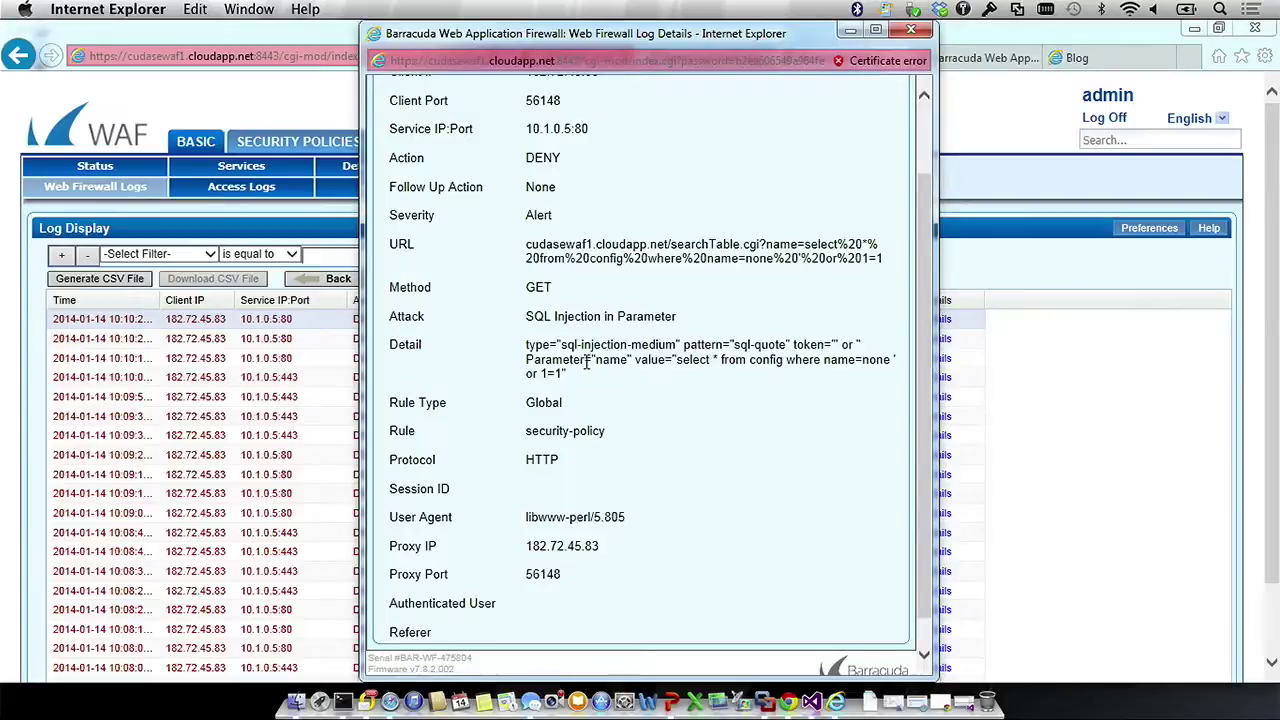
left_click(911, 29)
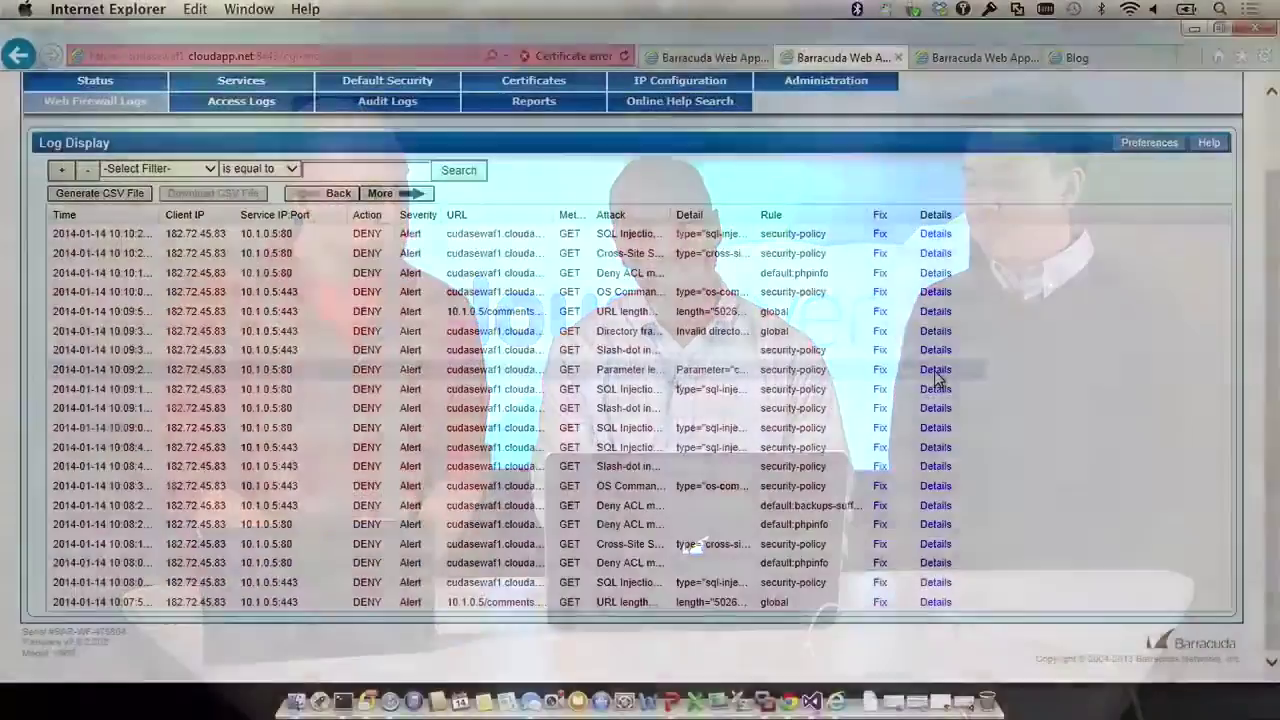
Step: Inspect the parameter length violation's log details and its recommended policy fix, accepting the certificate warning and closing the fix without applying it
left_click(925, 370)
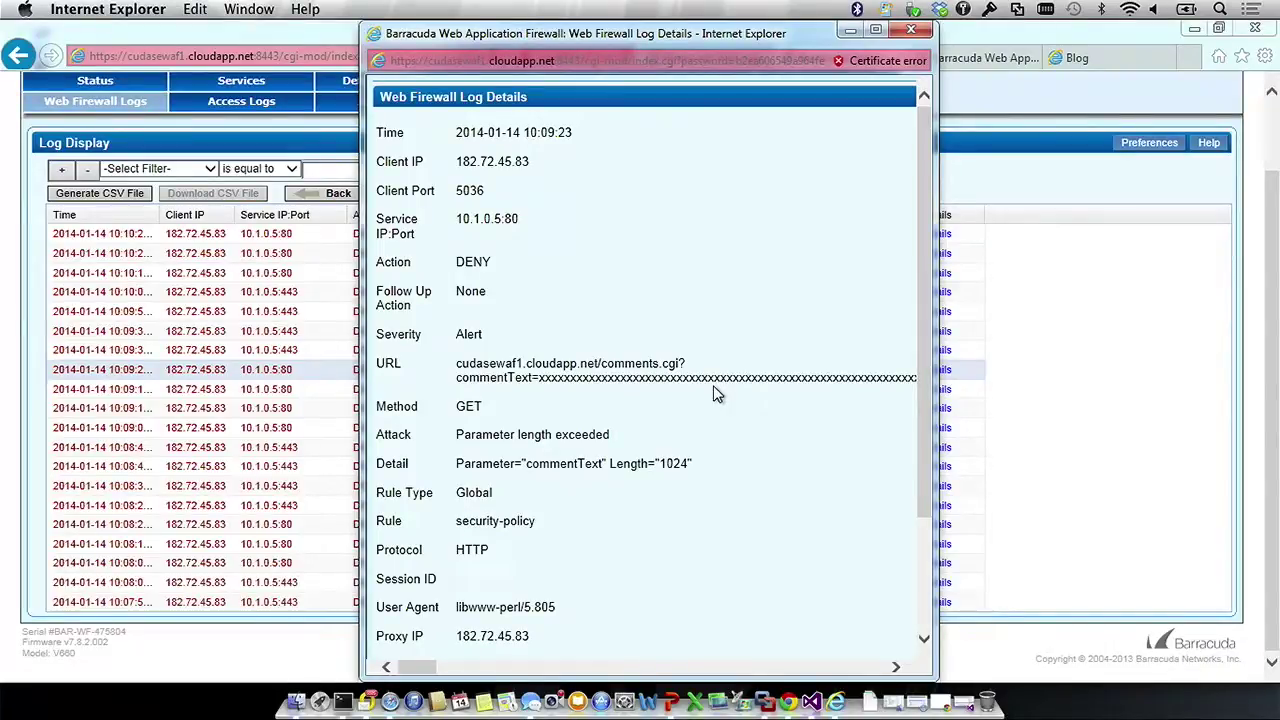
left_click(907, 32)
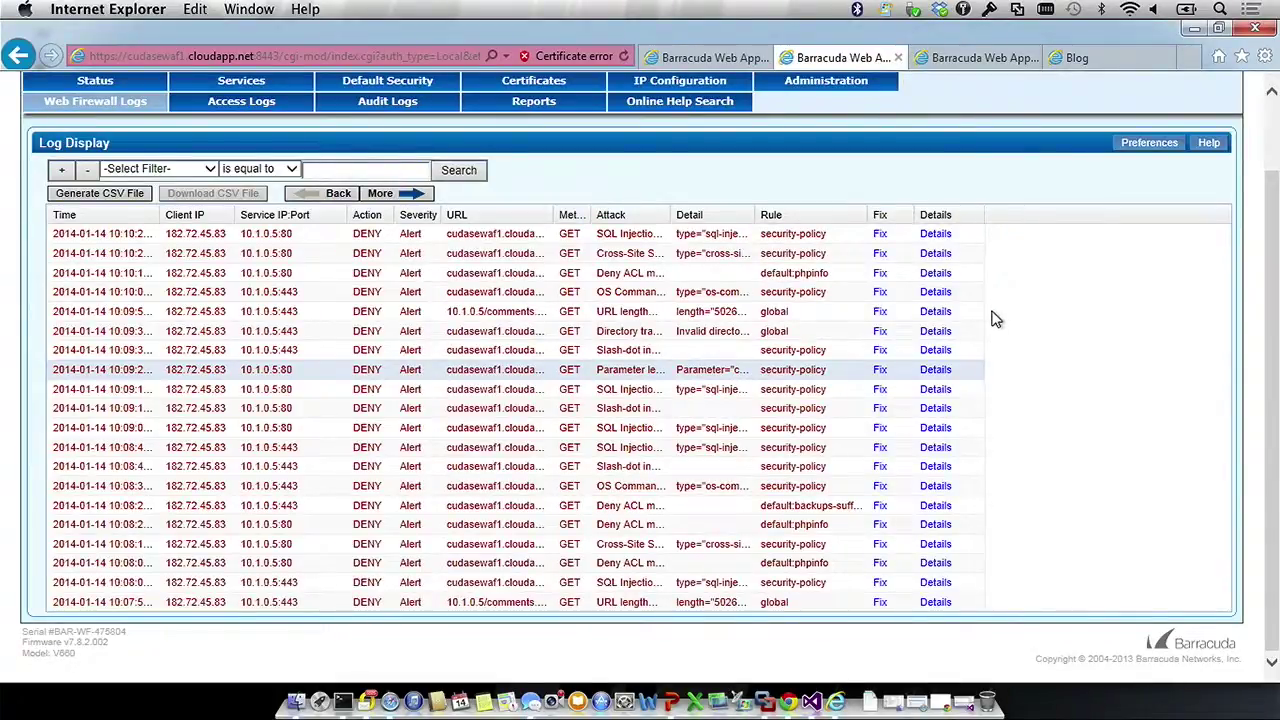
left_click(880, 370)
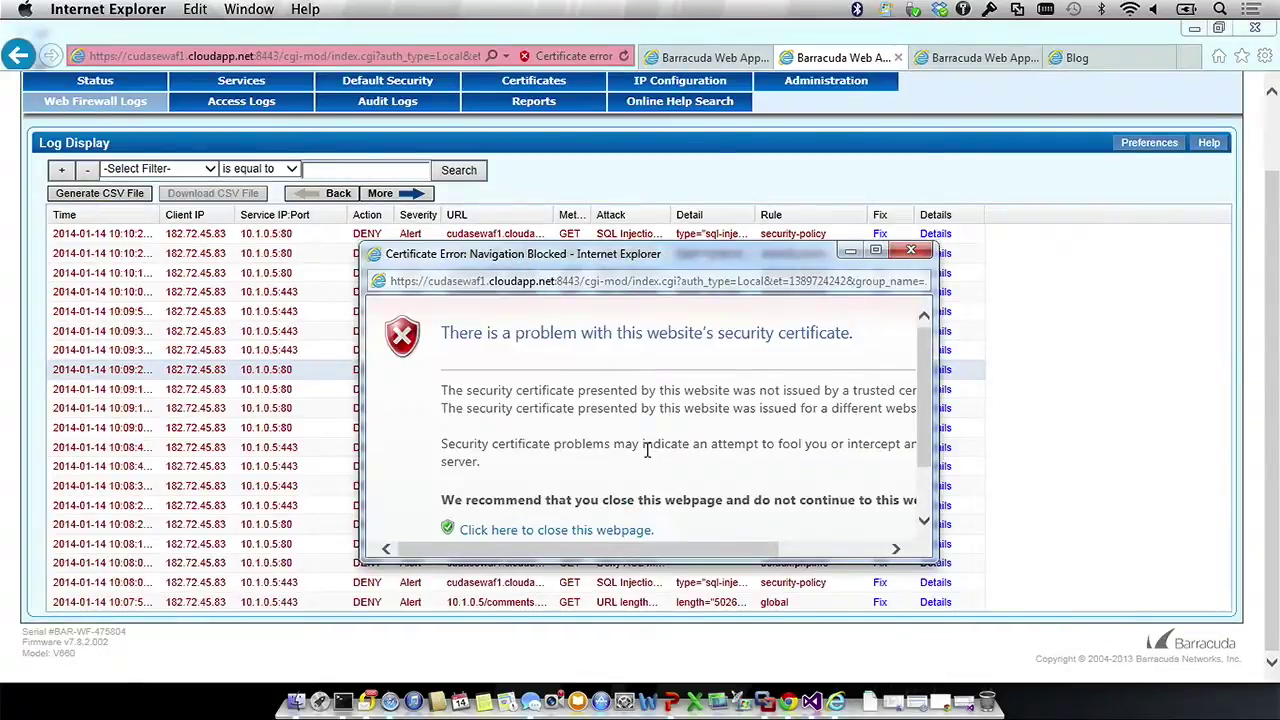
scroll(647, 450, "down", 2)
left_click(566, 488)
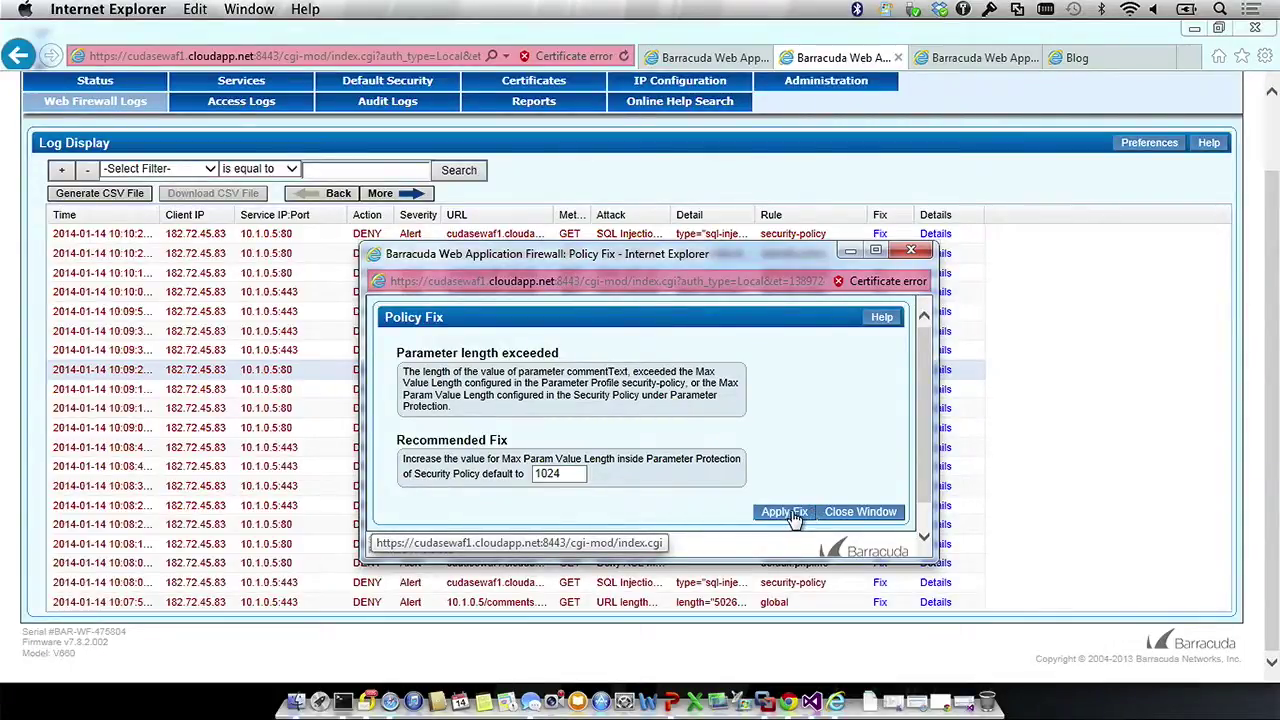
left_click(860, 512)
scroll(1017, 357, "up", 2)
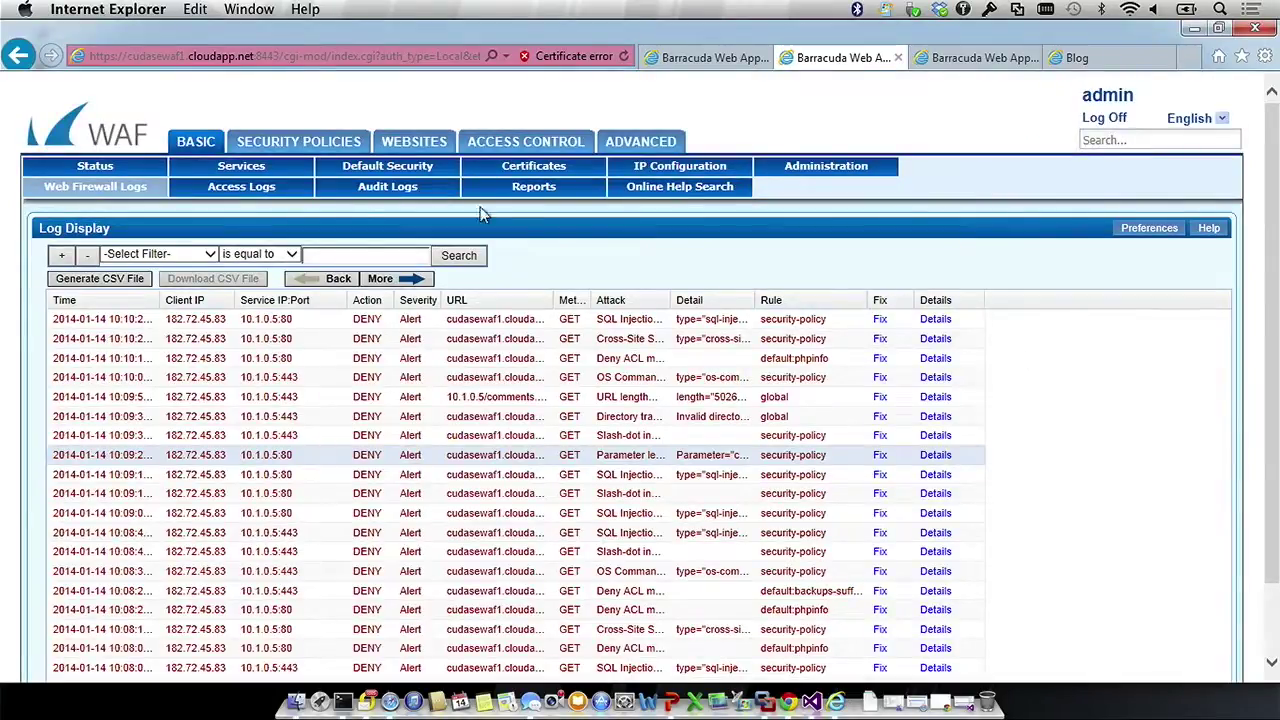
Step: Review the joomla-SSL service's settings, including its basic security options and SNI domain certificates, and close them without changes
left_click(268, 170)
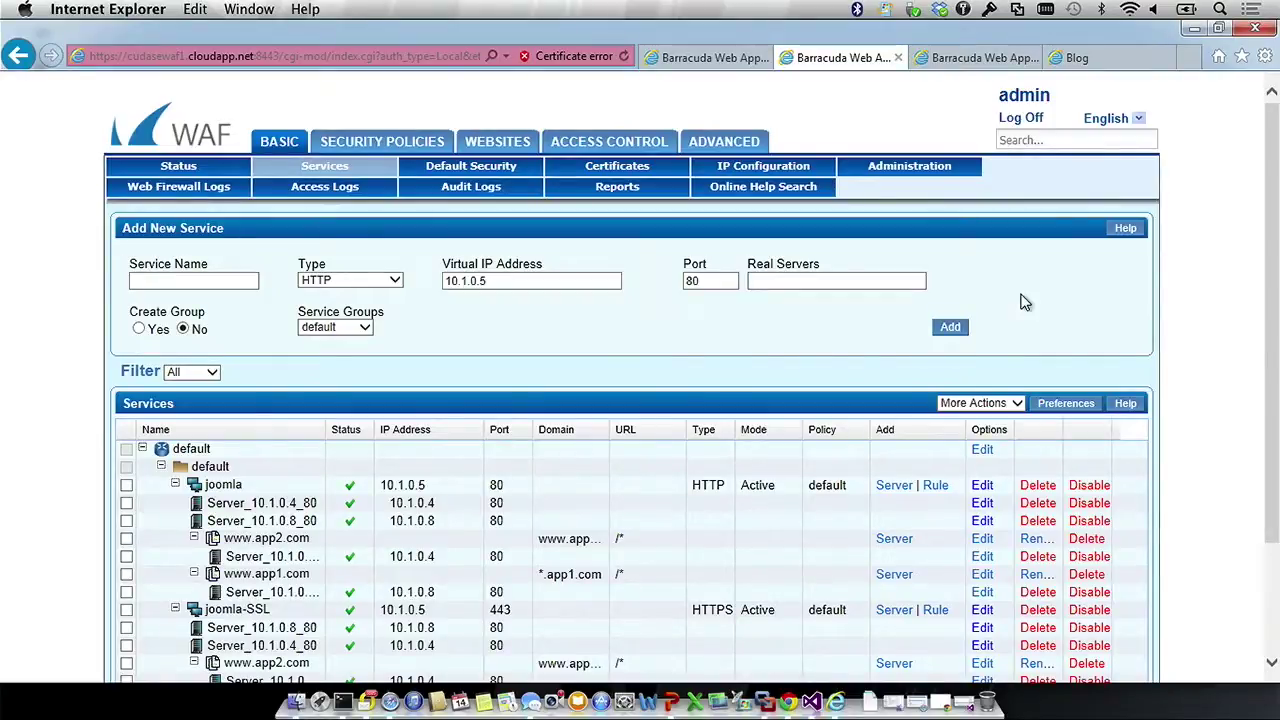
scroll(1023, 298, "down", 3)
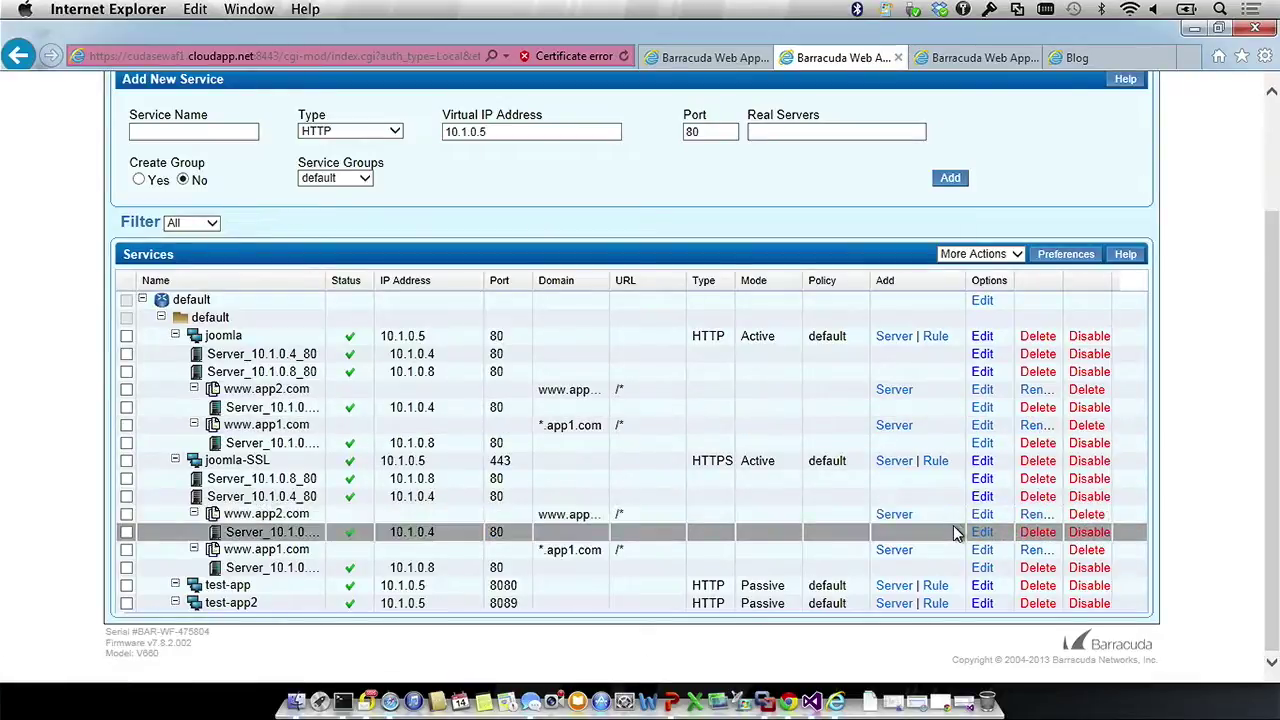
left_click(977, 466)
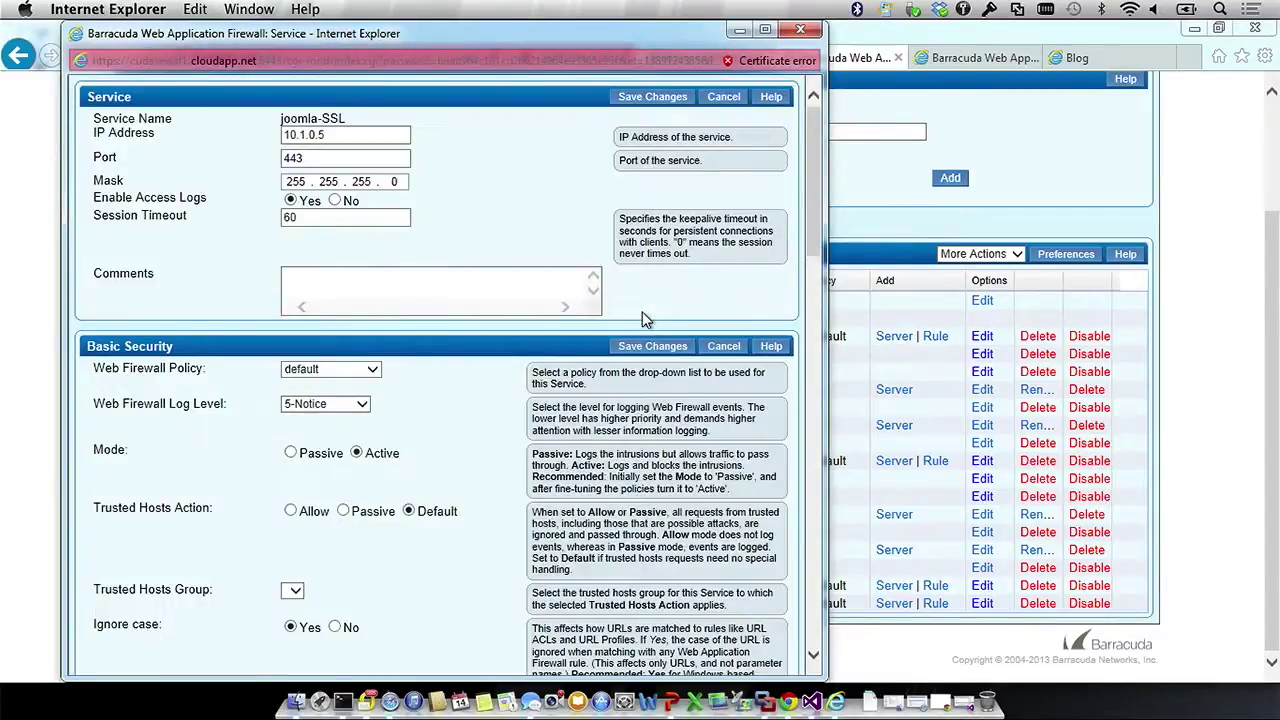
scroll(521, 328, "down", 10)
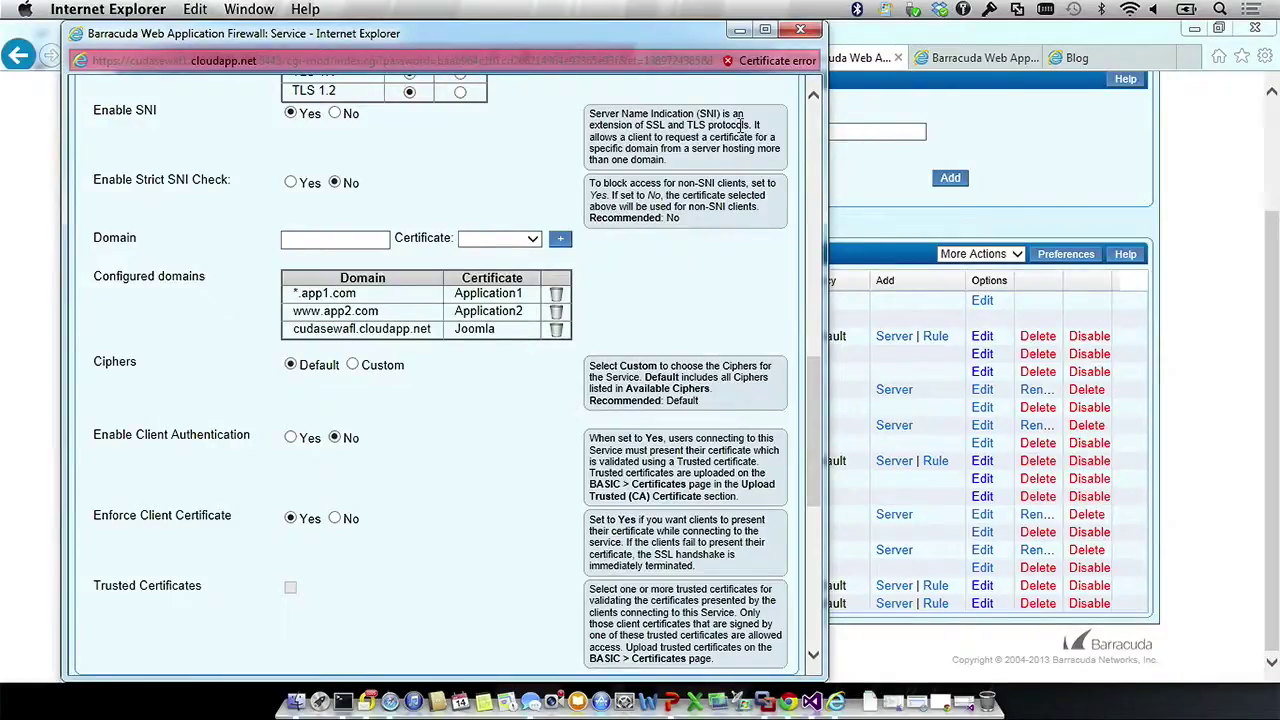
left_click(798, 32)
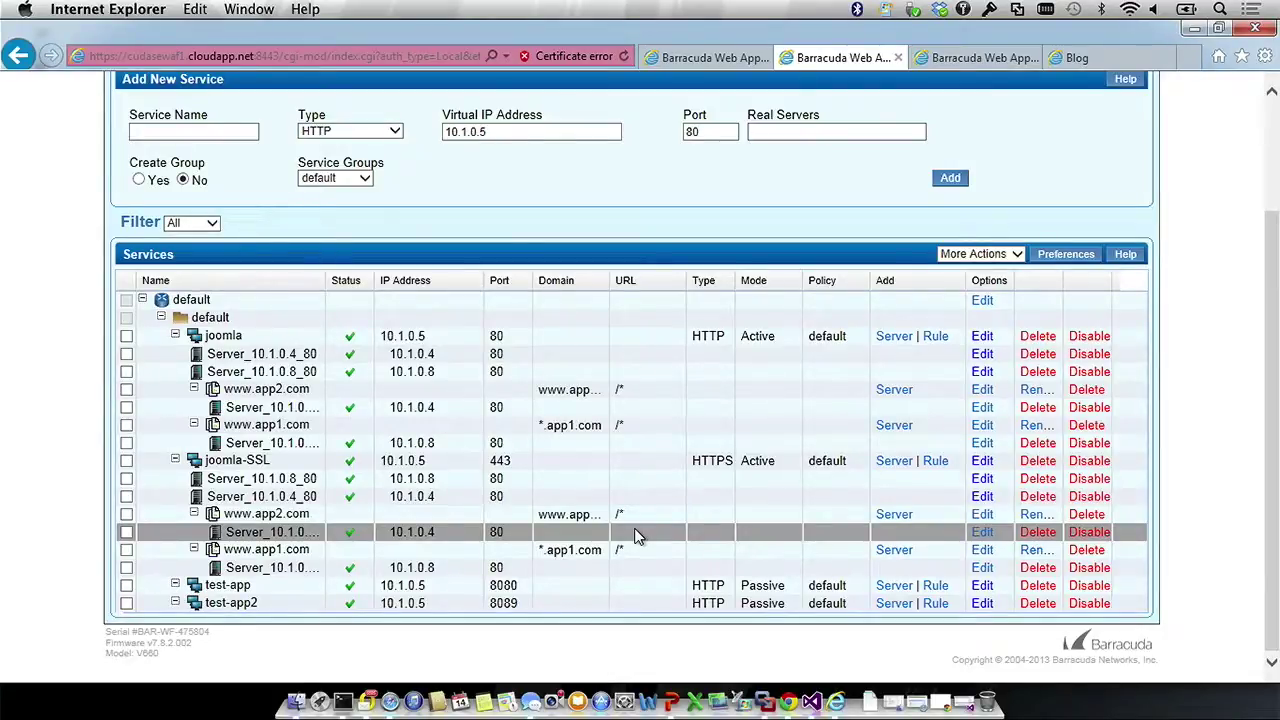
scroll(788, 434, "up", 3)
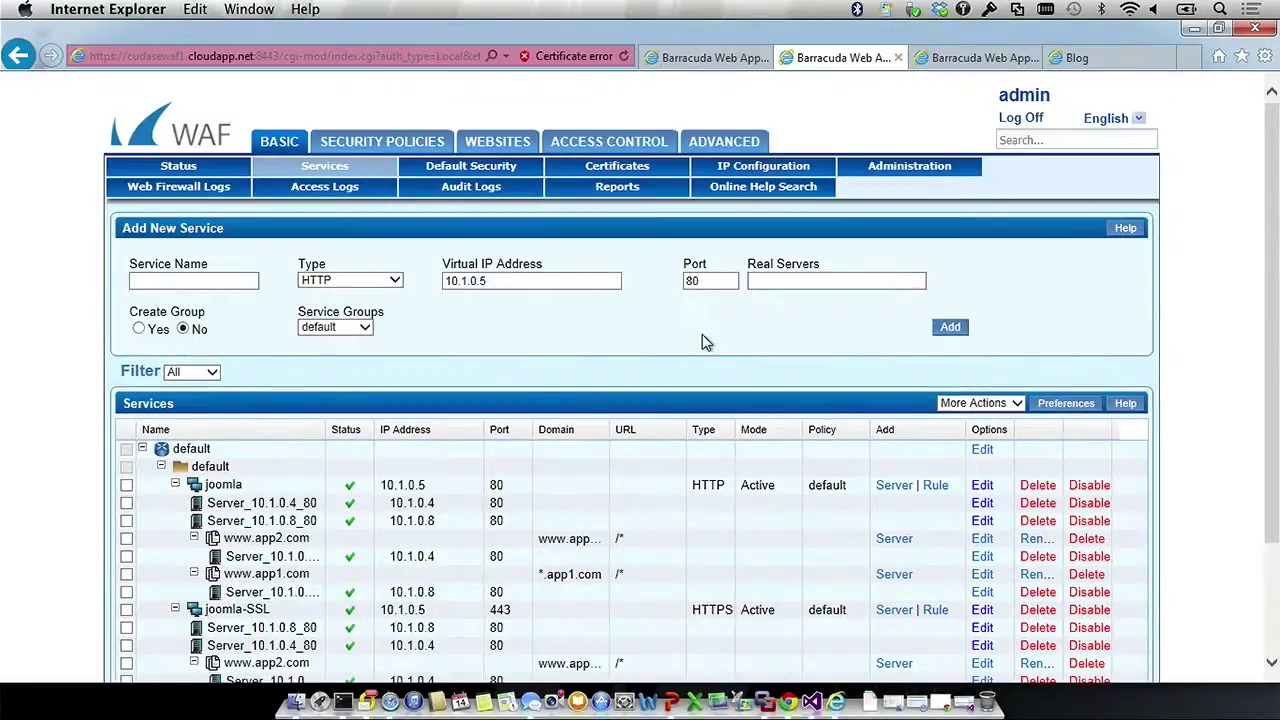
Step: Examine the default security policy's URL Protection settings, including allowed methods, content types, limits and blocked attack types
left_click(410, 145)
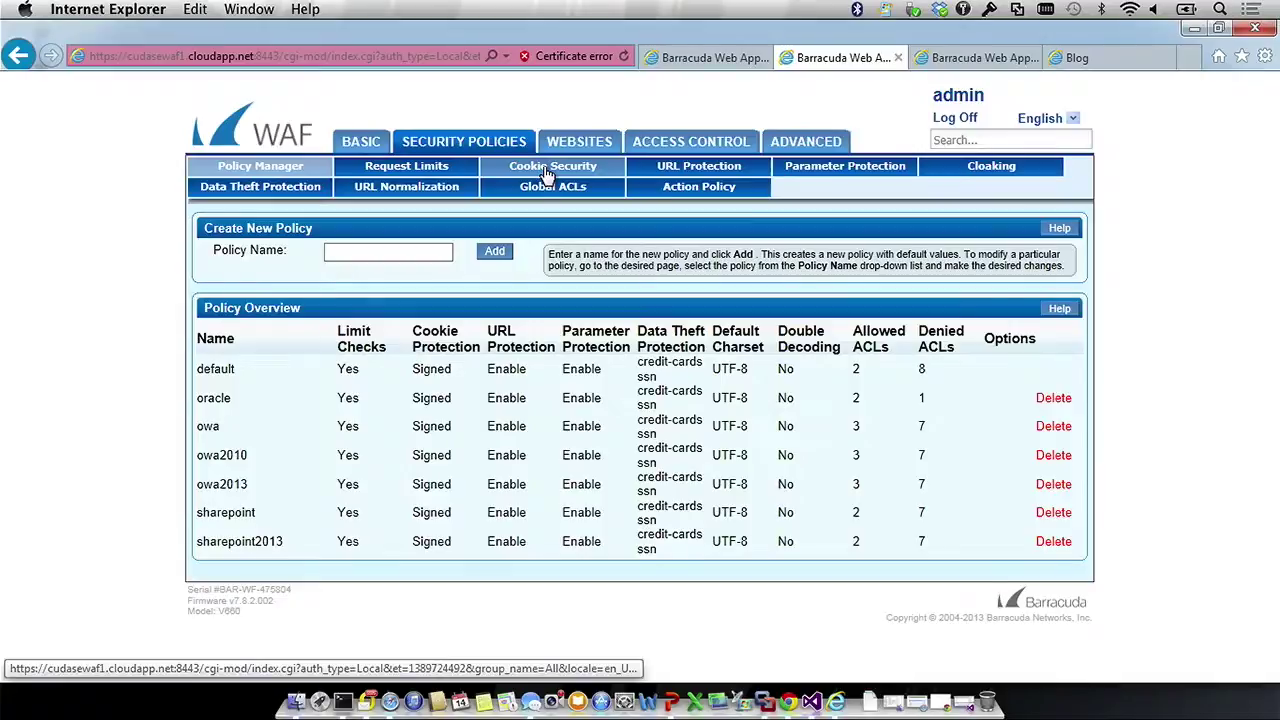
left_click(686, 168)
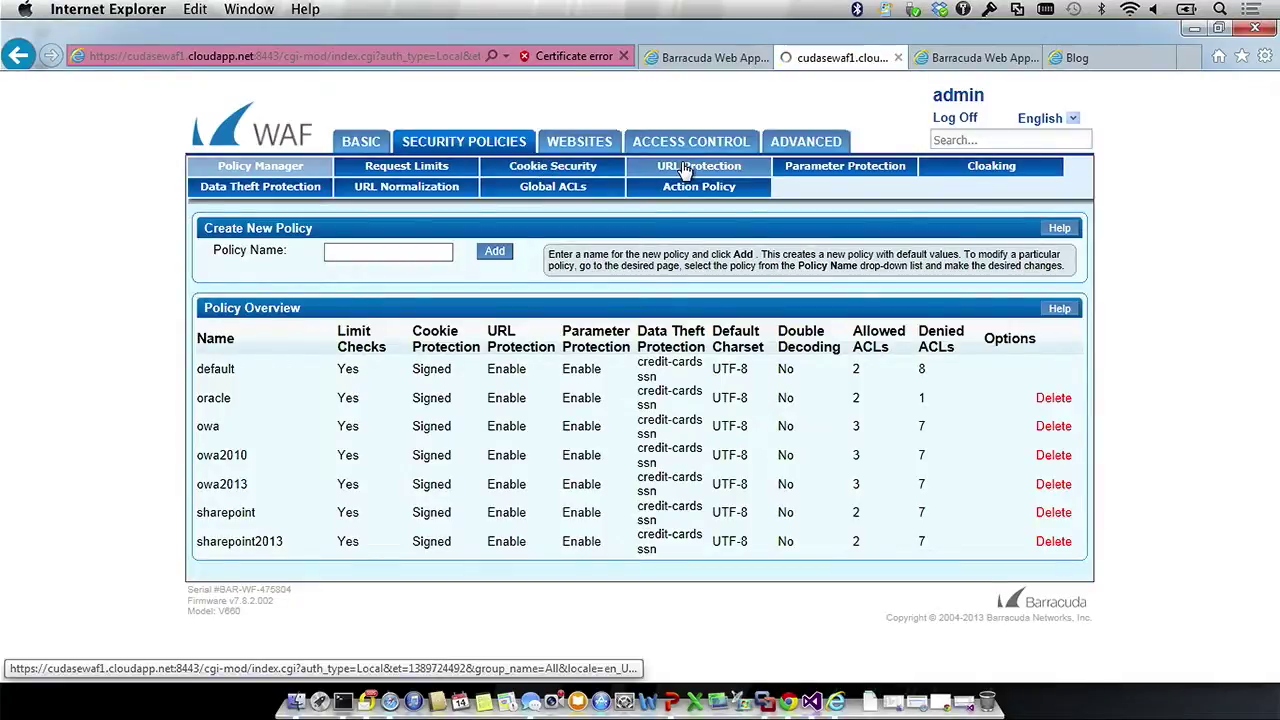
scroll(770, 254, "down", 3)
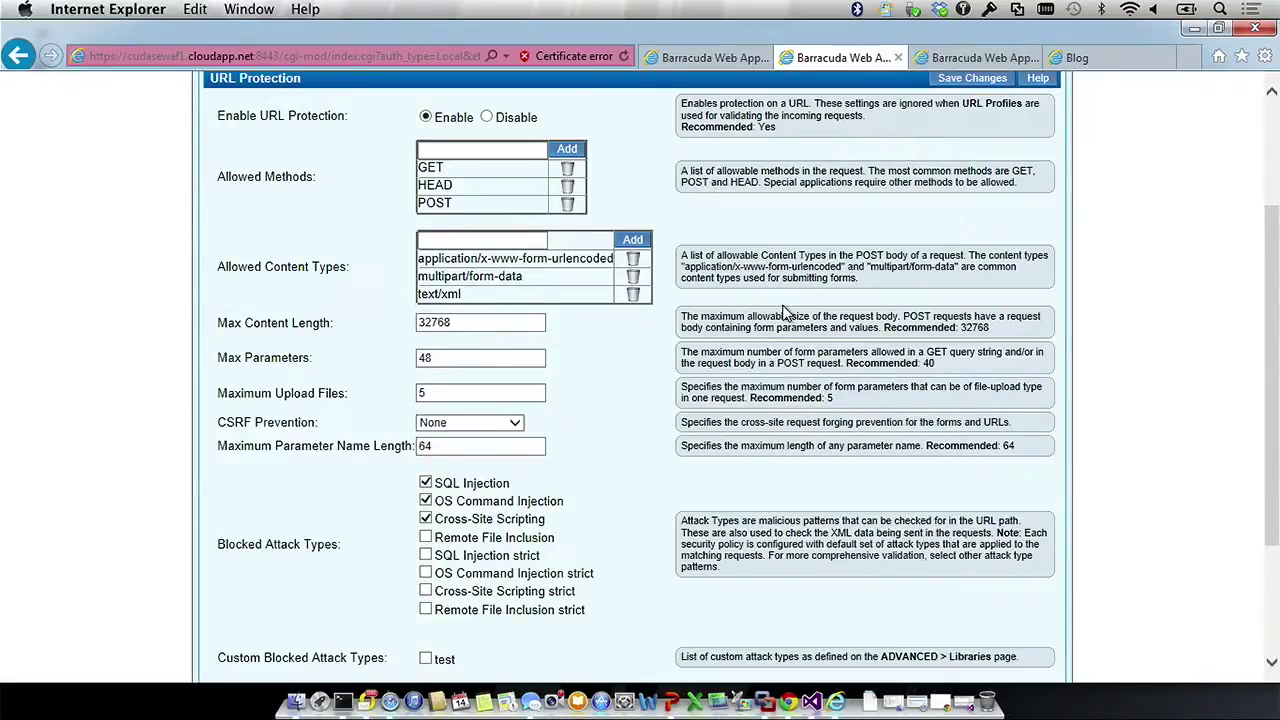
scroll(786, 313, "down", 2)
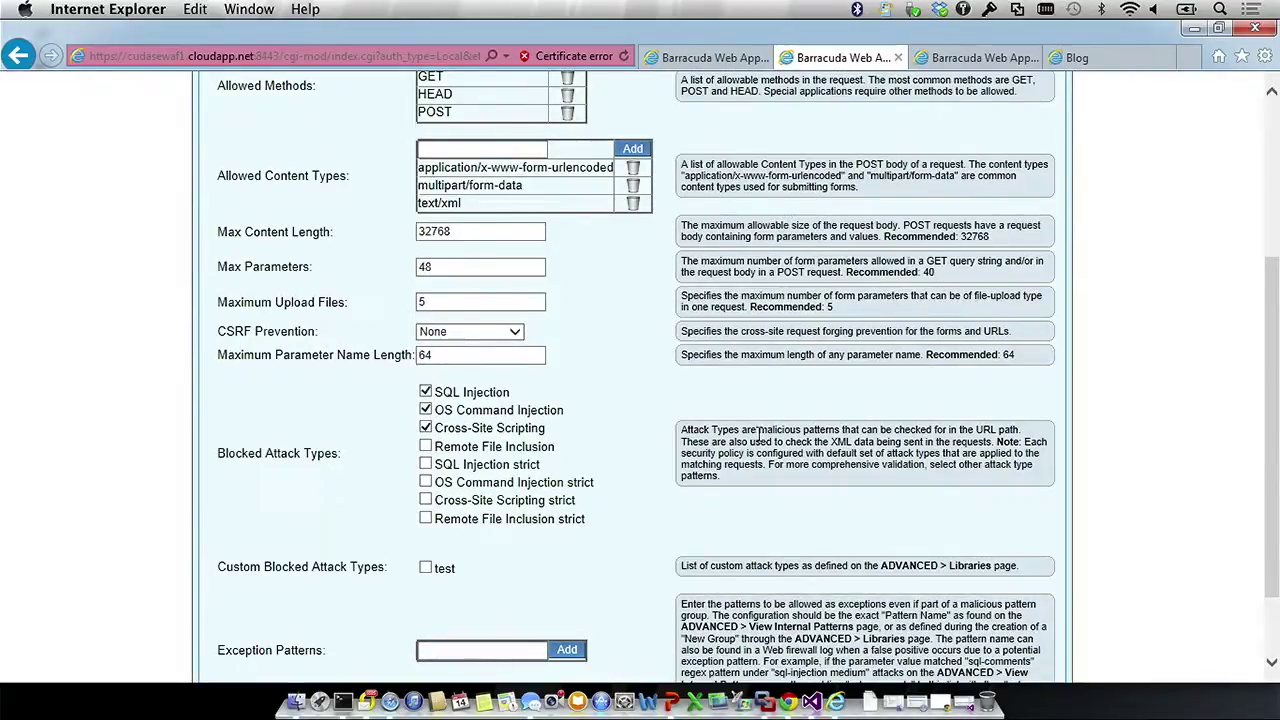
scroll(693, 432, "up", 6)
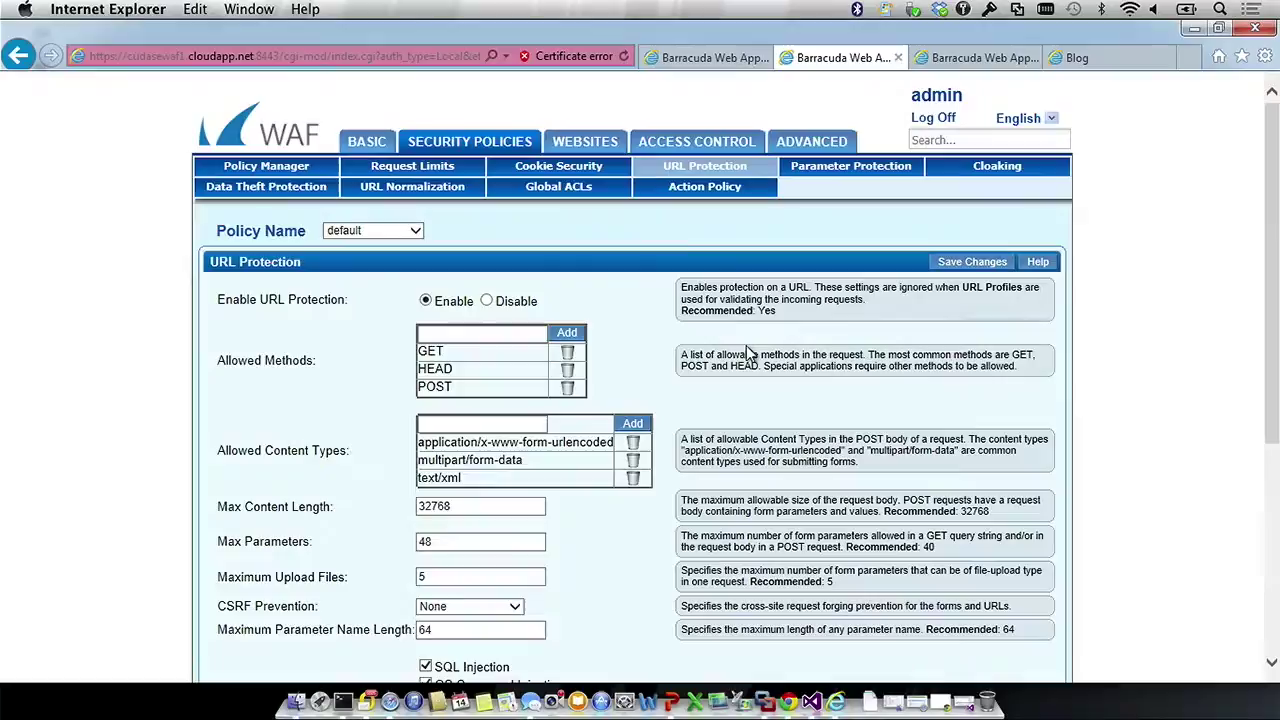
scroll(746, 345, "down", 2)
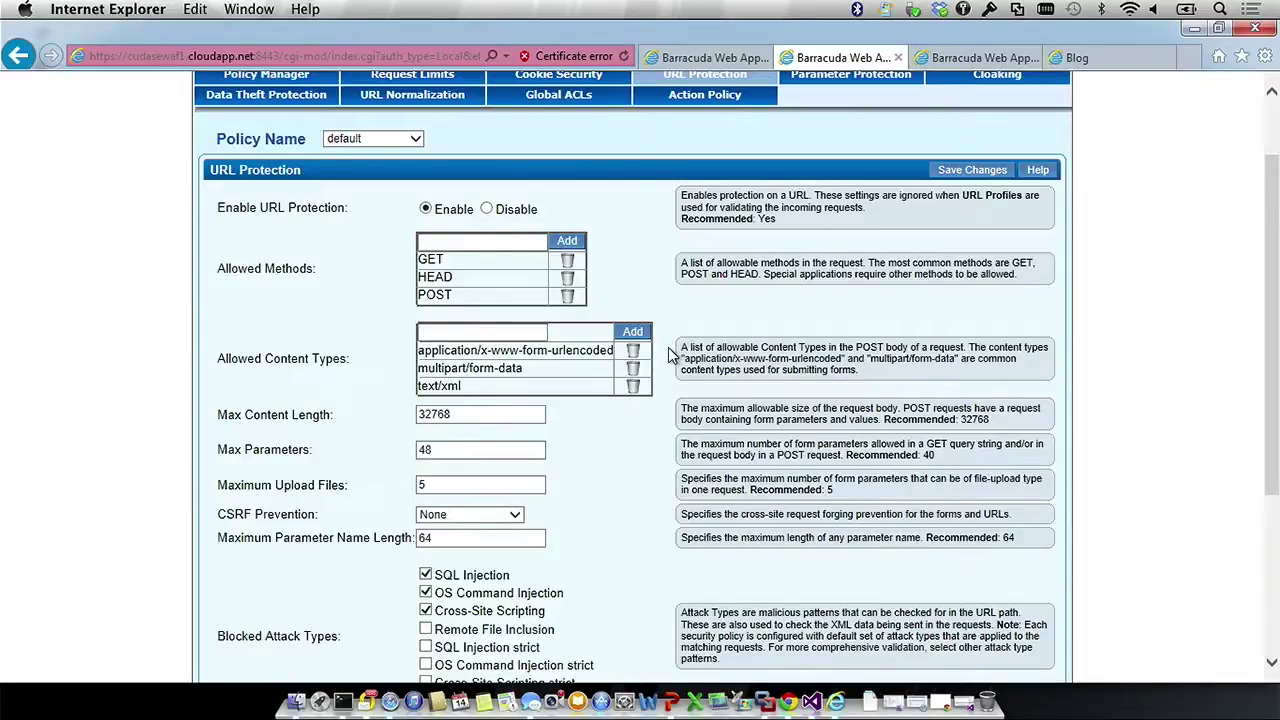
scroll(670, 355, "up", 3)
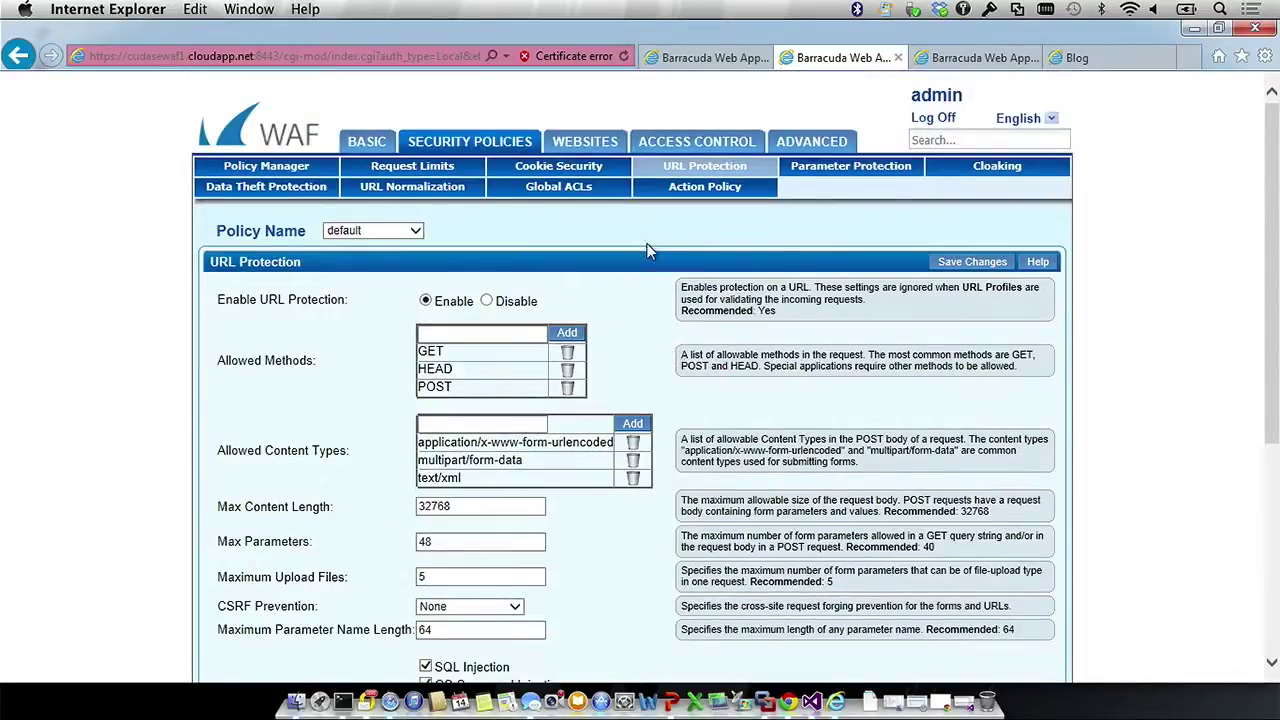
Step: Review the default policy's invalid-method attack action, including its action, deny response, response page and follow-up choices, and cancel without changes
left_click(713, 194)
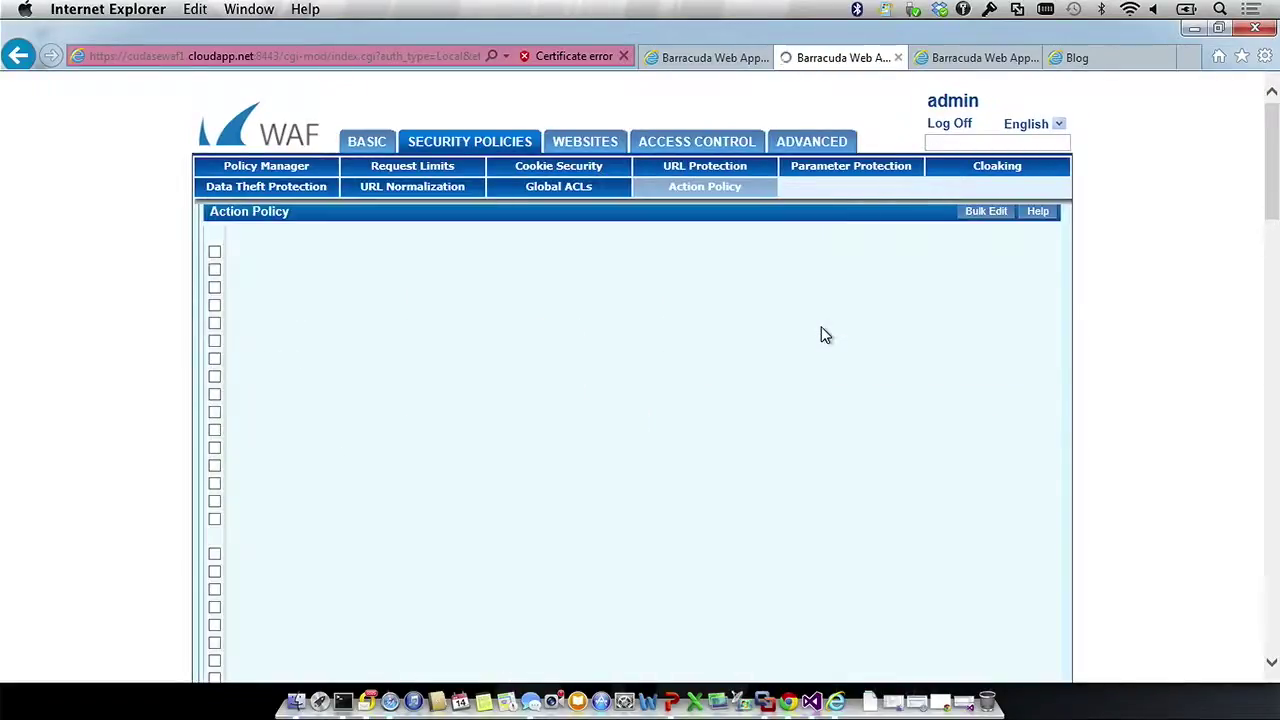
scroll(822, 328, "down", 3)
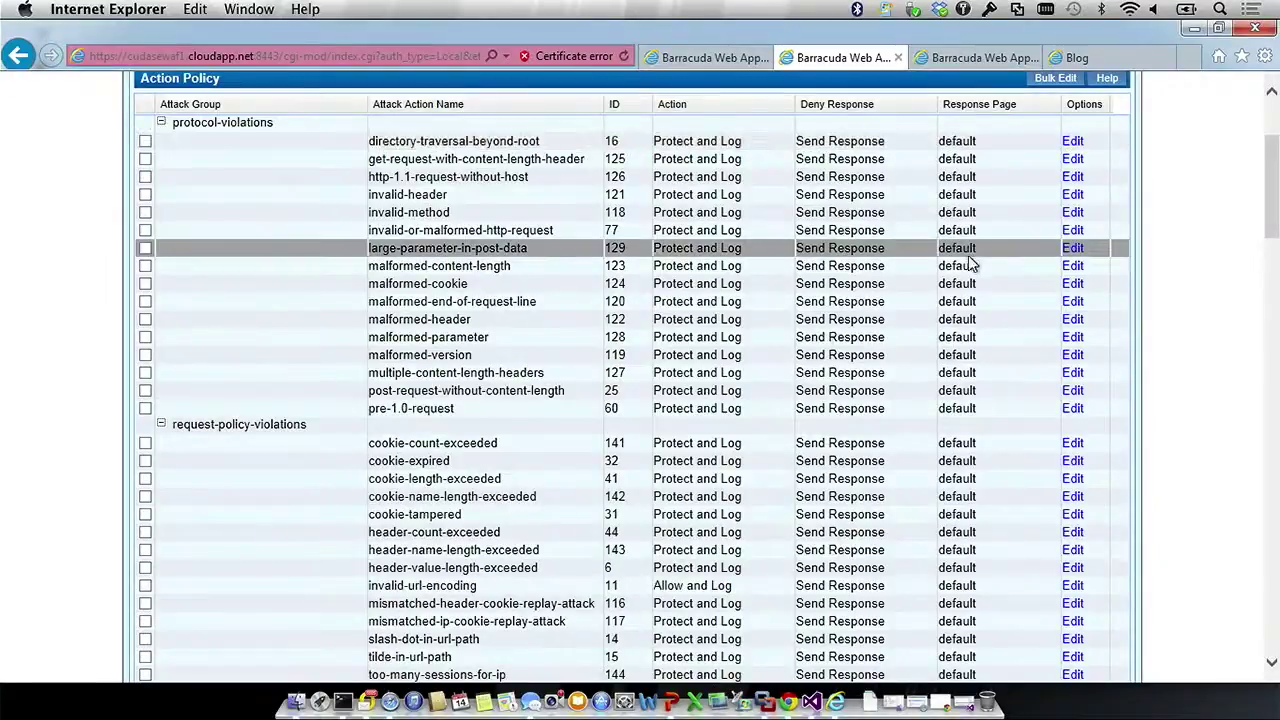
left_click(1073, 216)
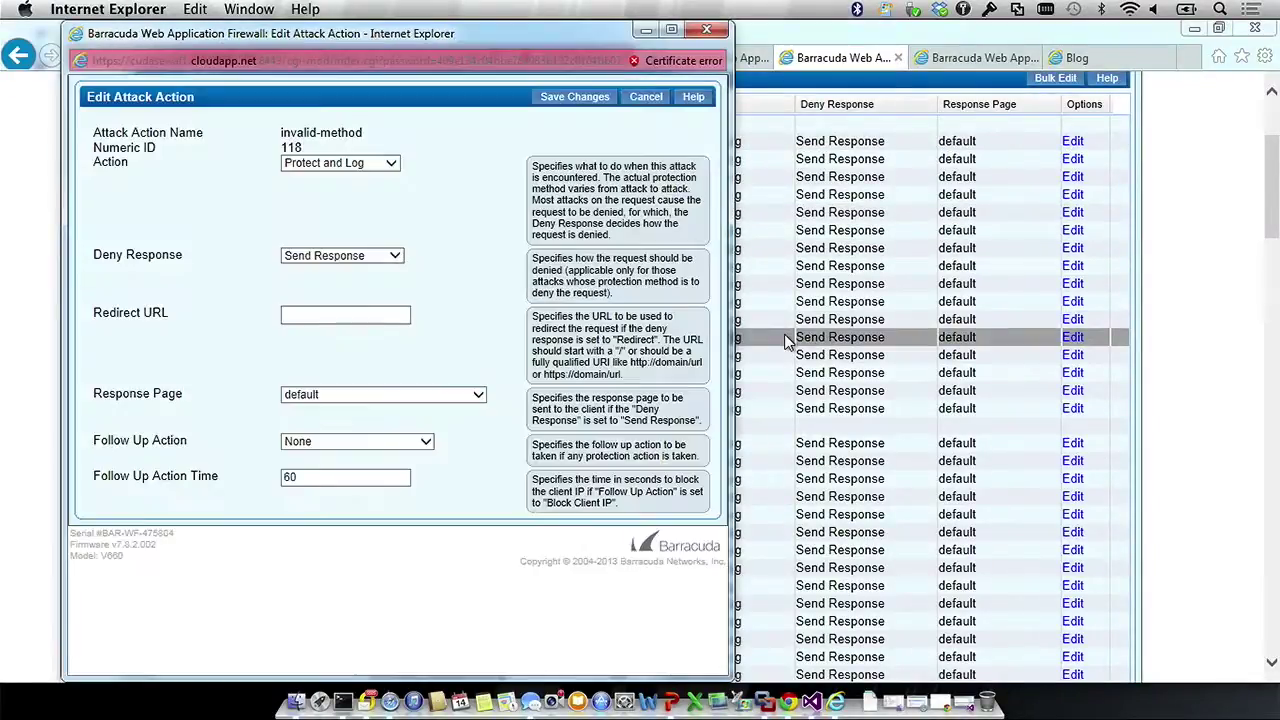
left_click(388, 166)
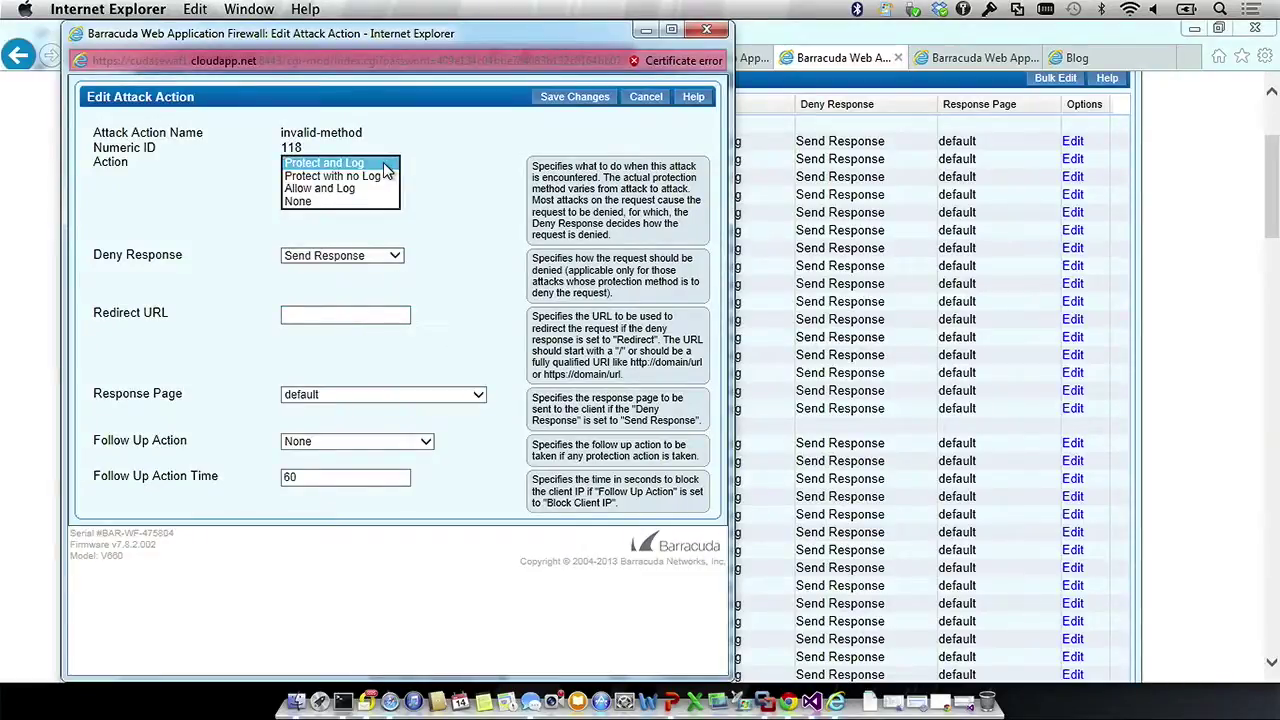
left_click(475, 165)
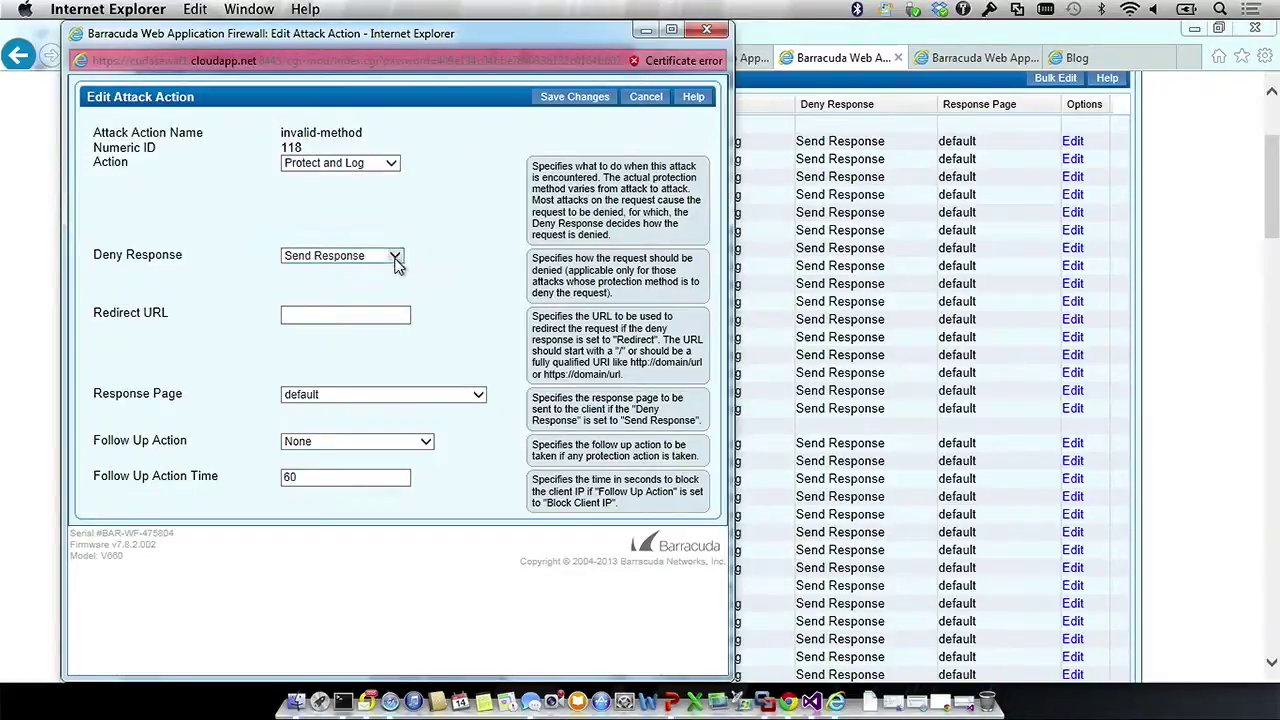
left_click(394, 256)
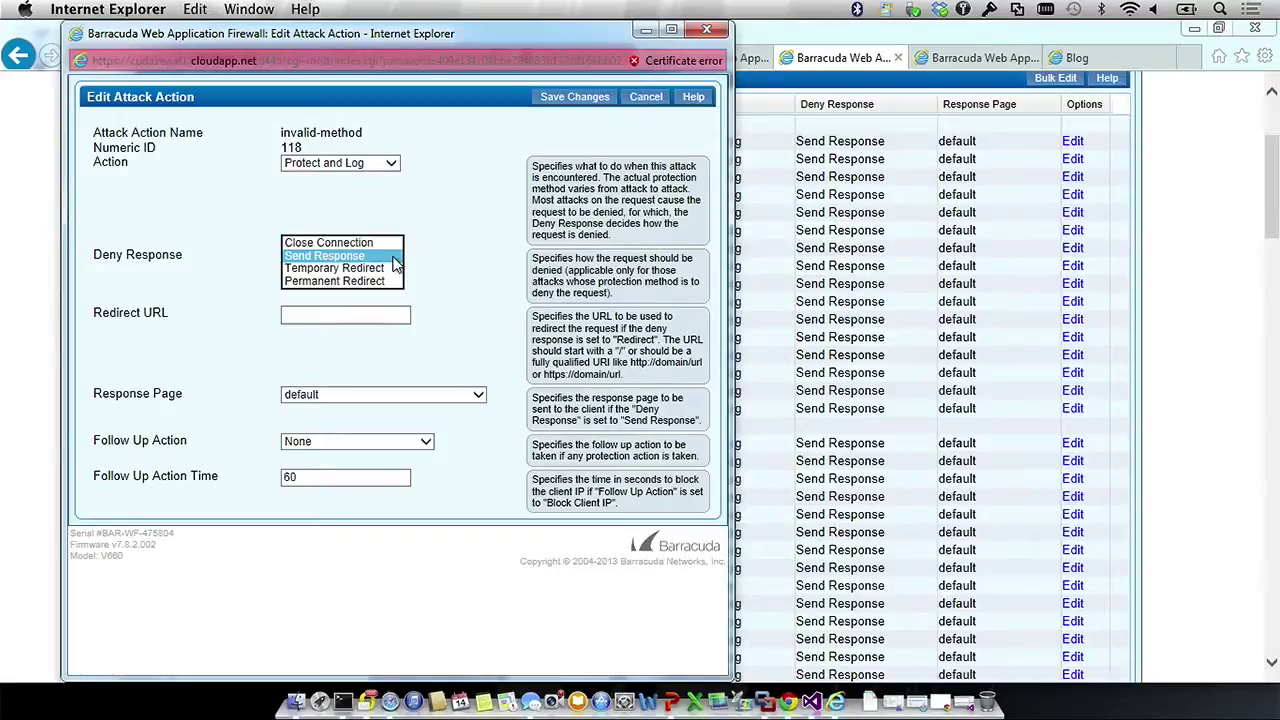
left_click(453, 266)
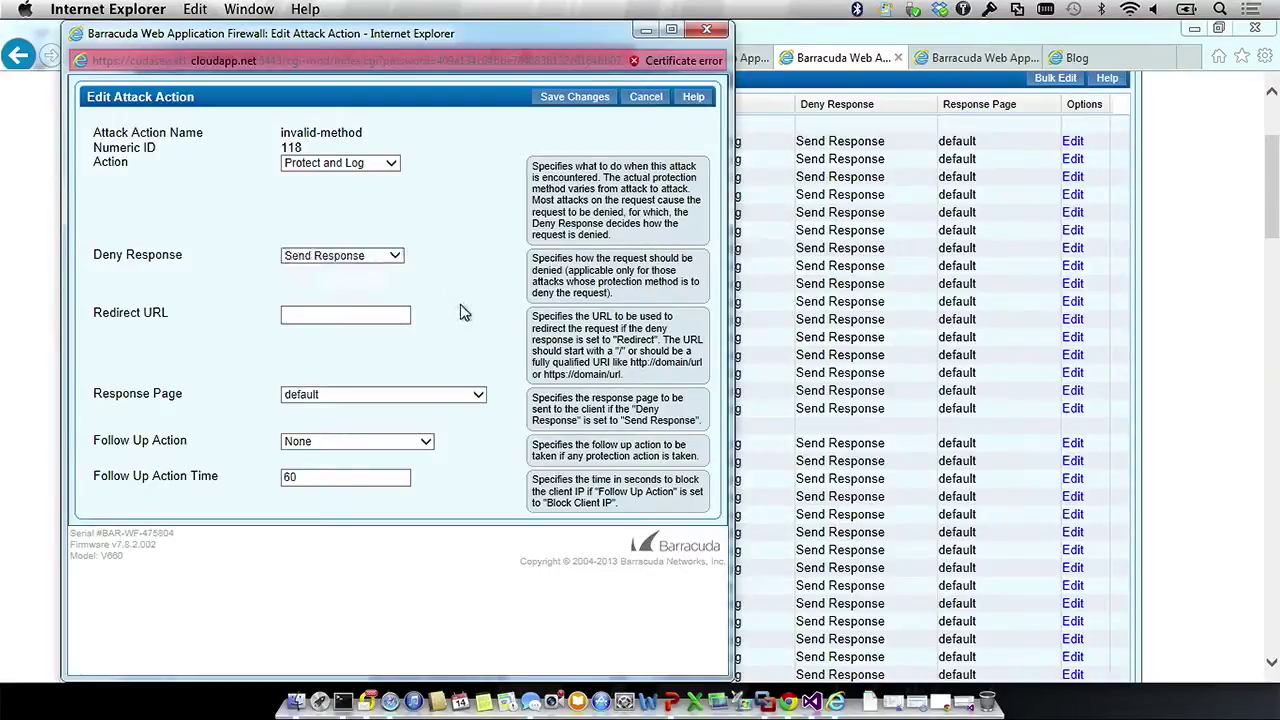
left_click(478, 395)
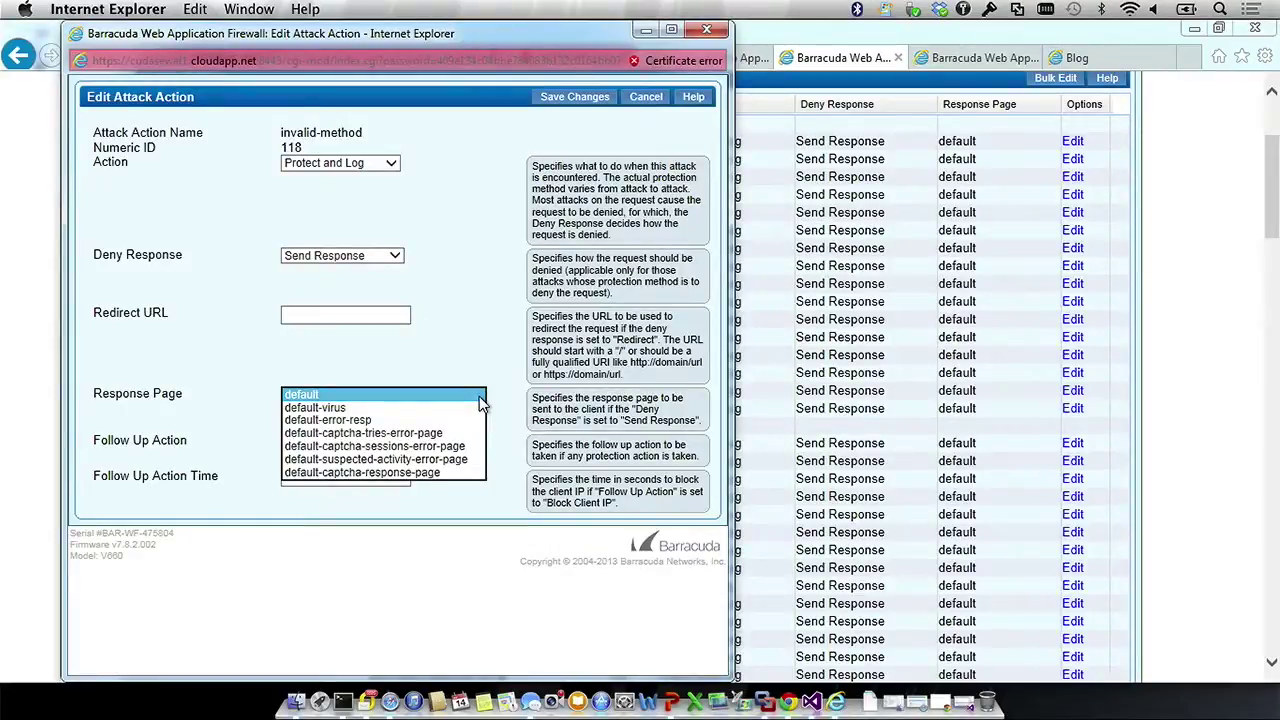
left_click(497, 289)
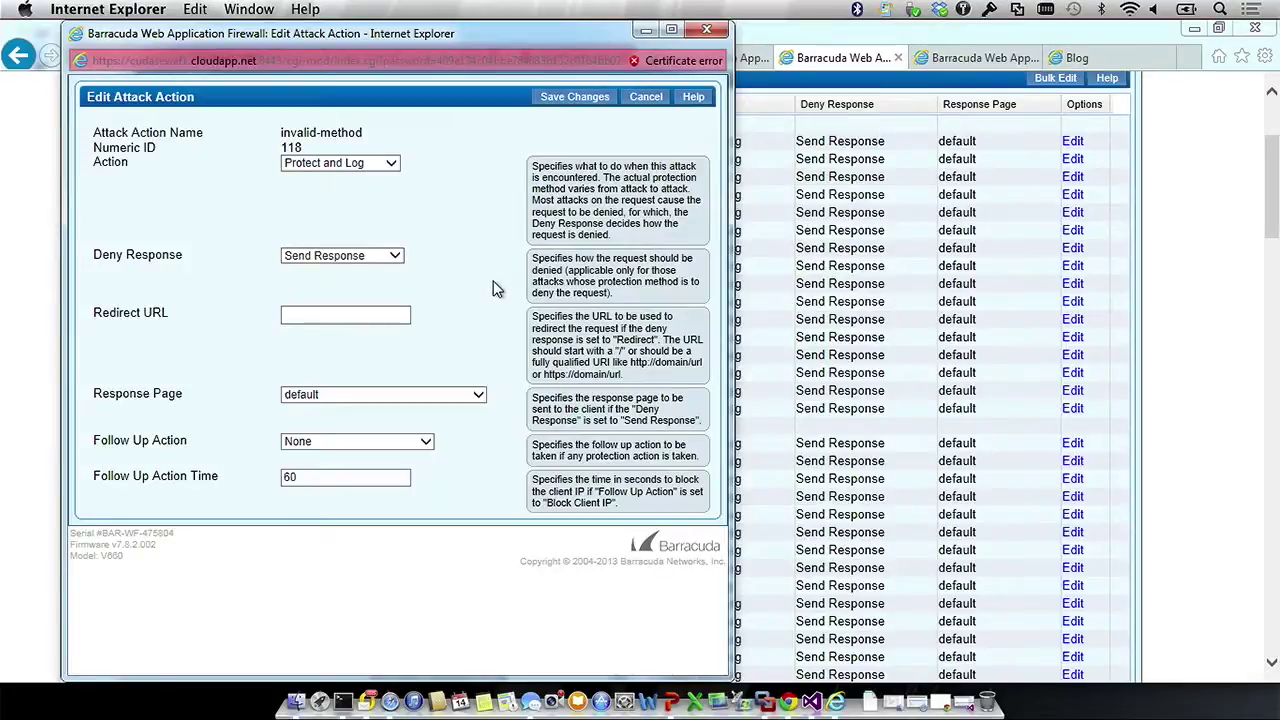
left_click(429, 442)
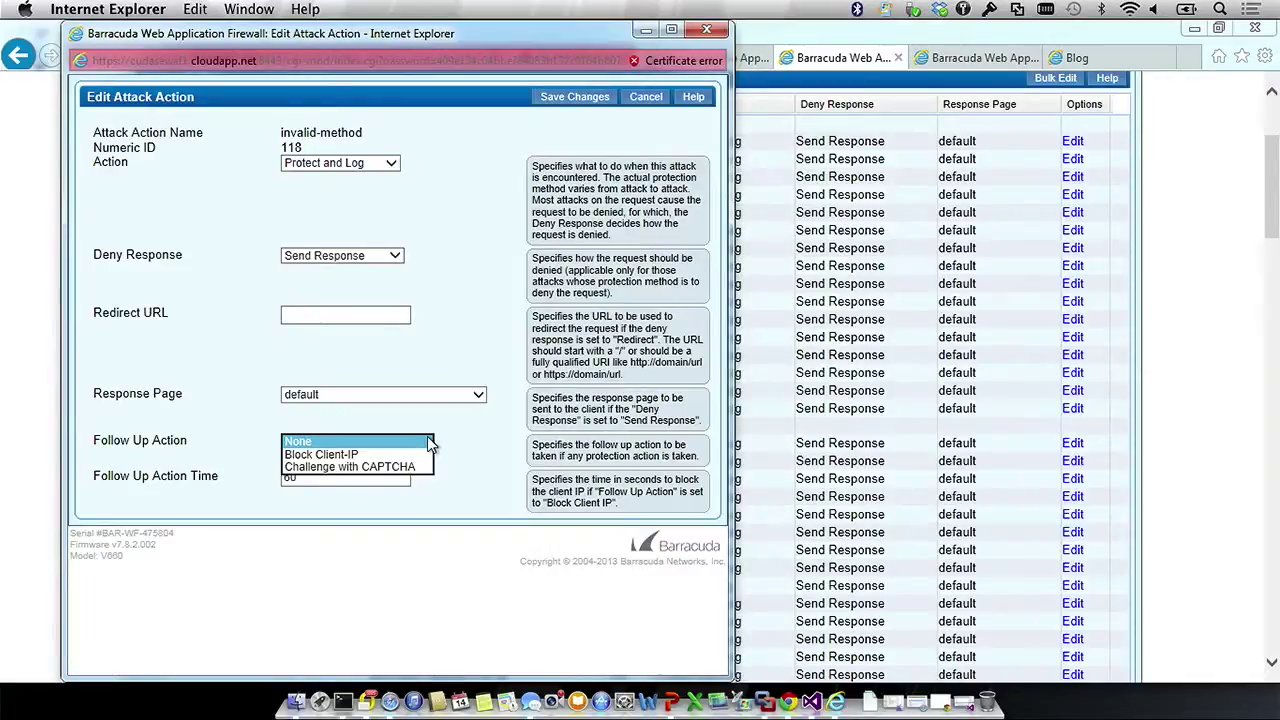
left_click(476, 316)
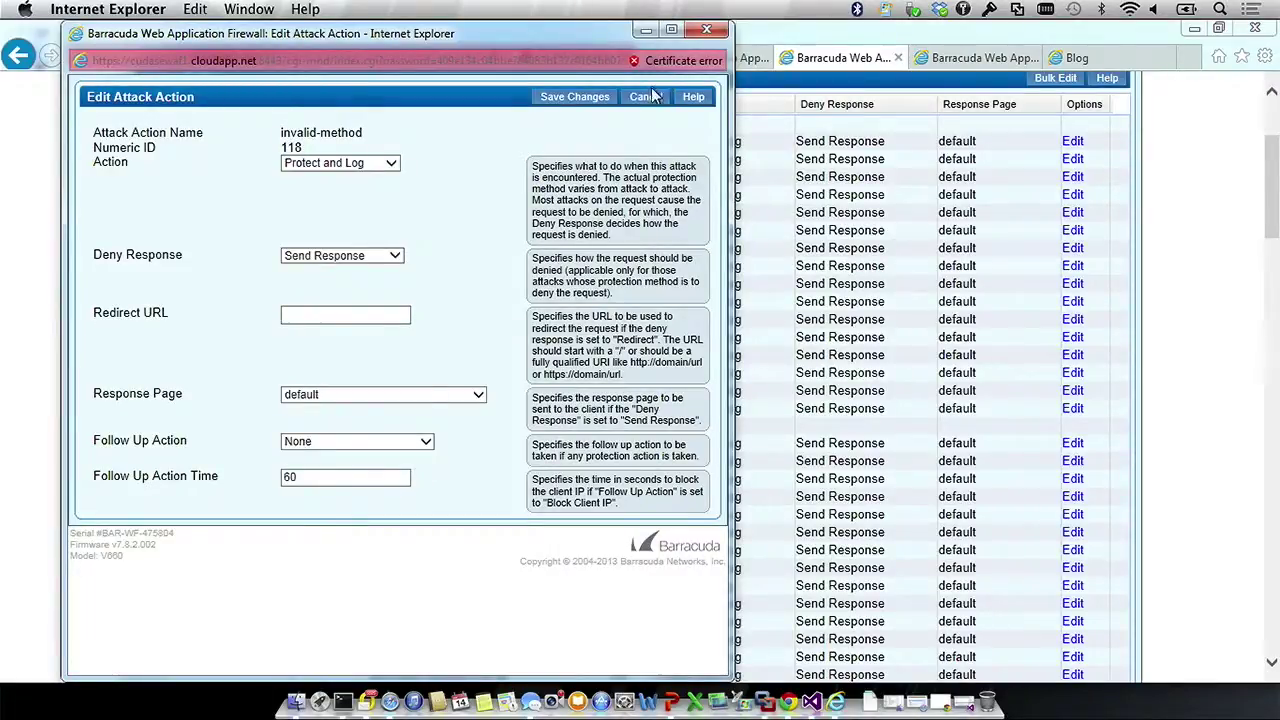
left_click(647, 100)
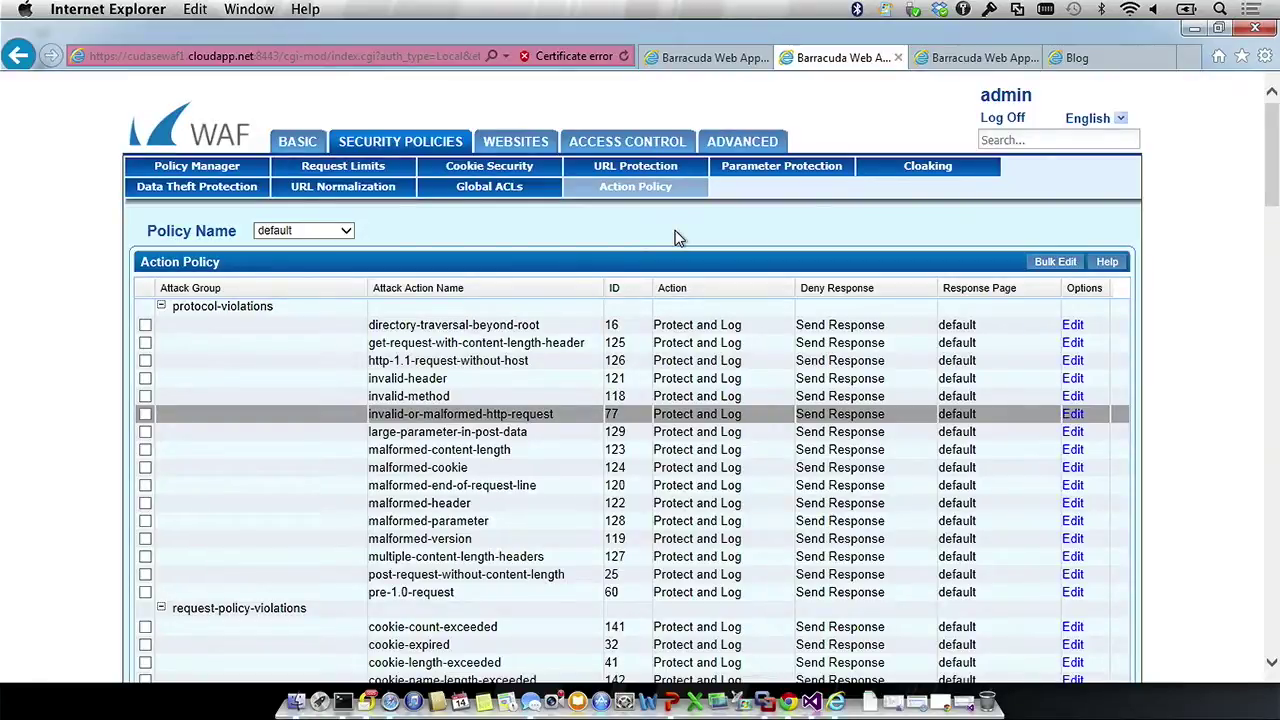
Step: Examine the joomla service's website profile, including its service settings, directories, URL profiles and parameter profiles
mouse_move(515, 140)
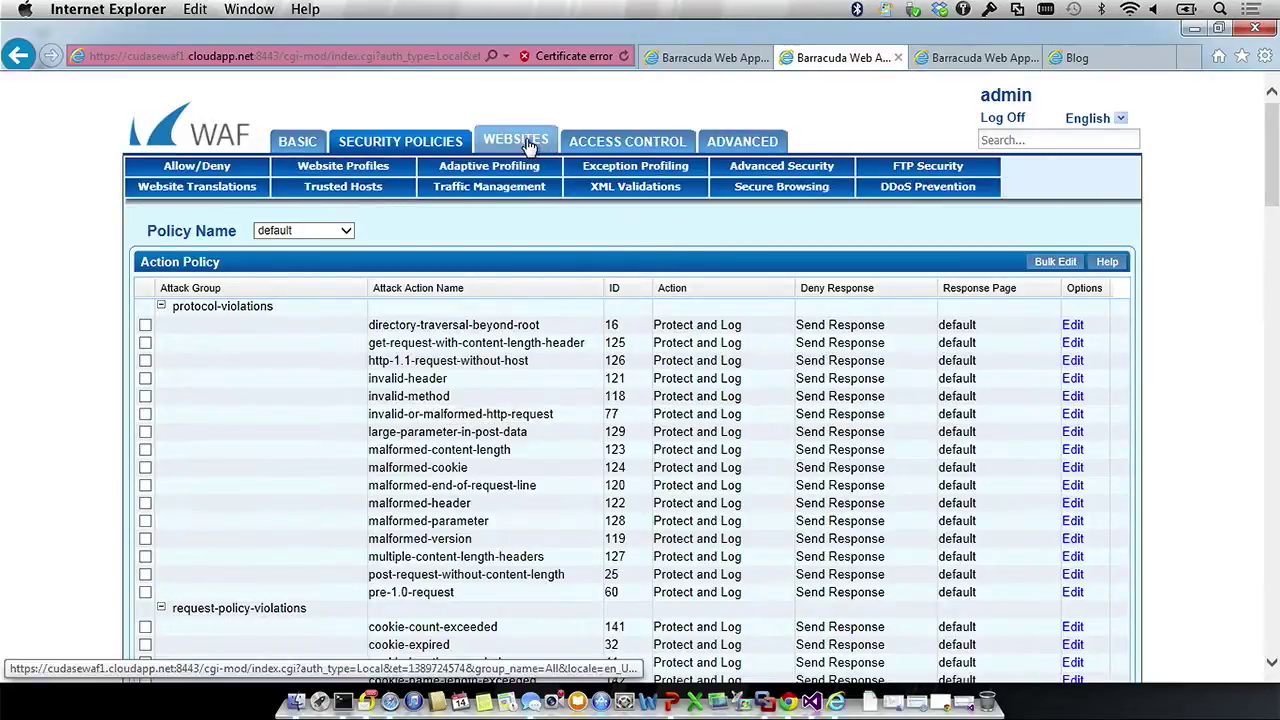
left_click(392, 170)
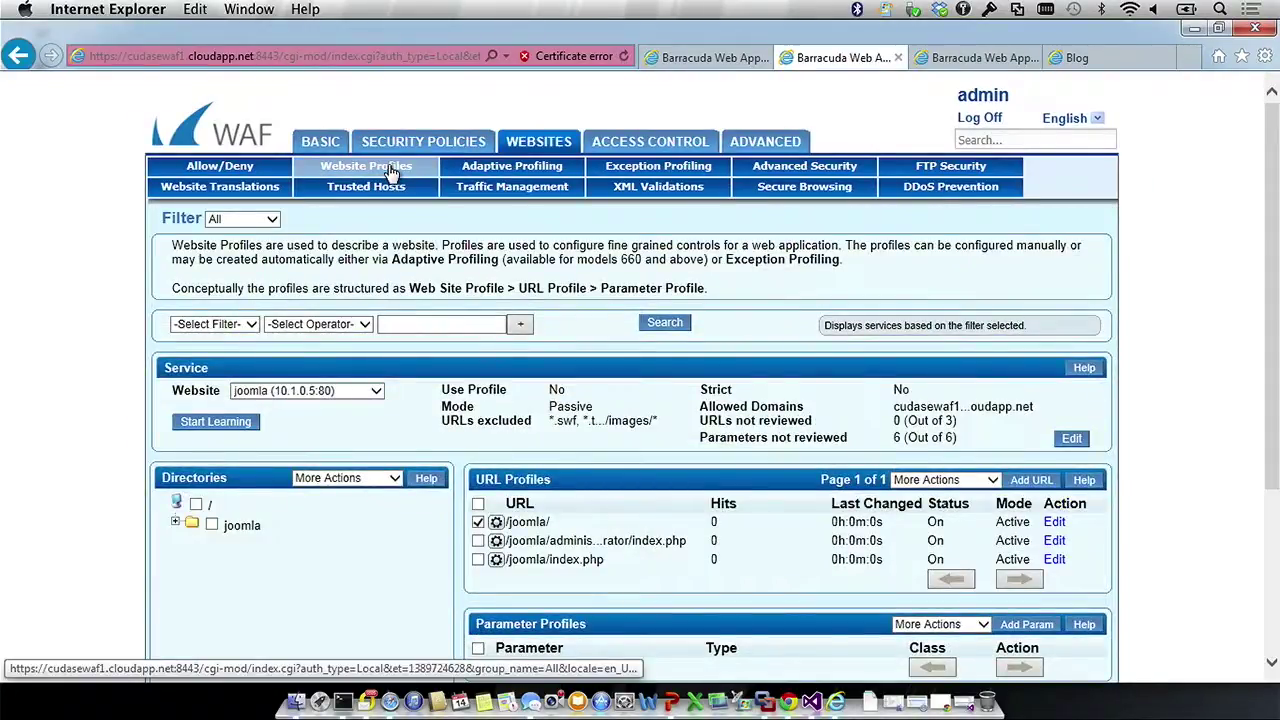
scroll(1136, 348, "down", 3)
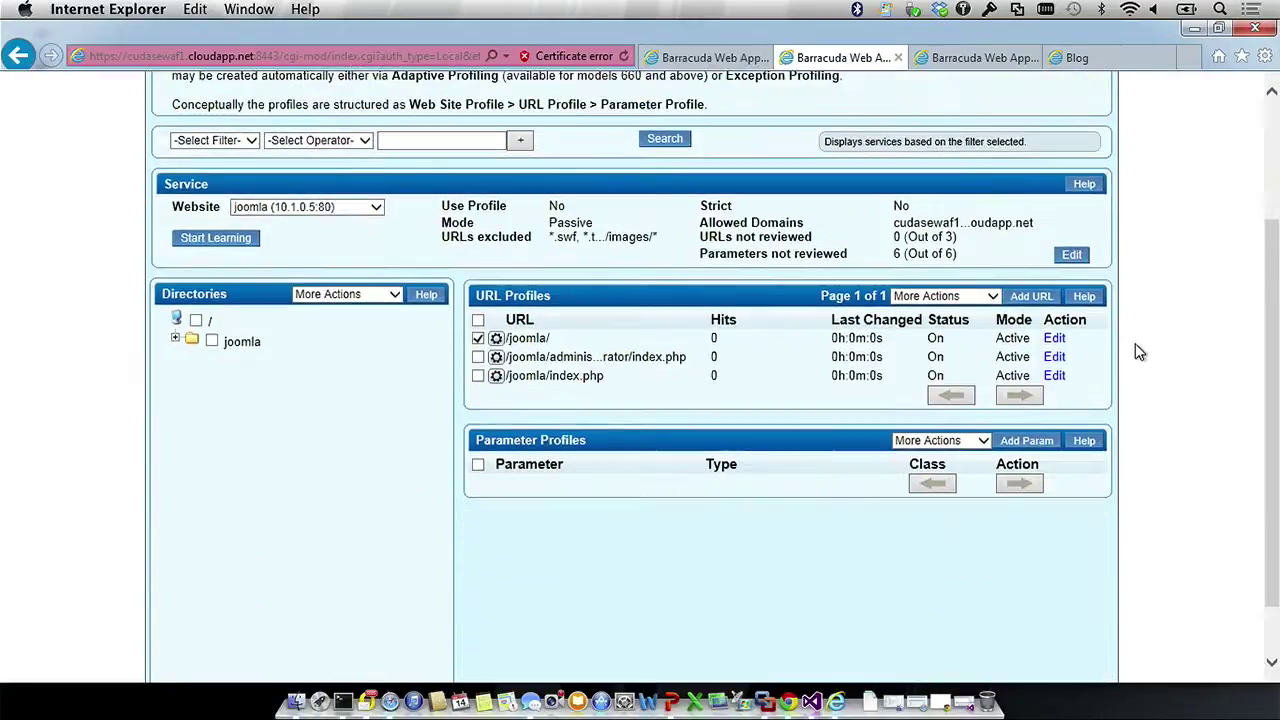
scroll(1136, 350, "up", 3)
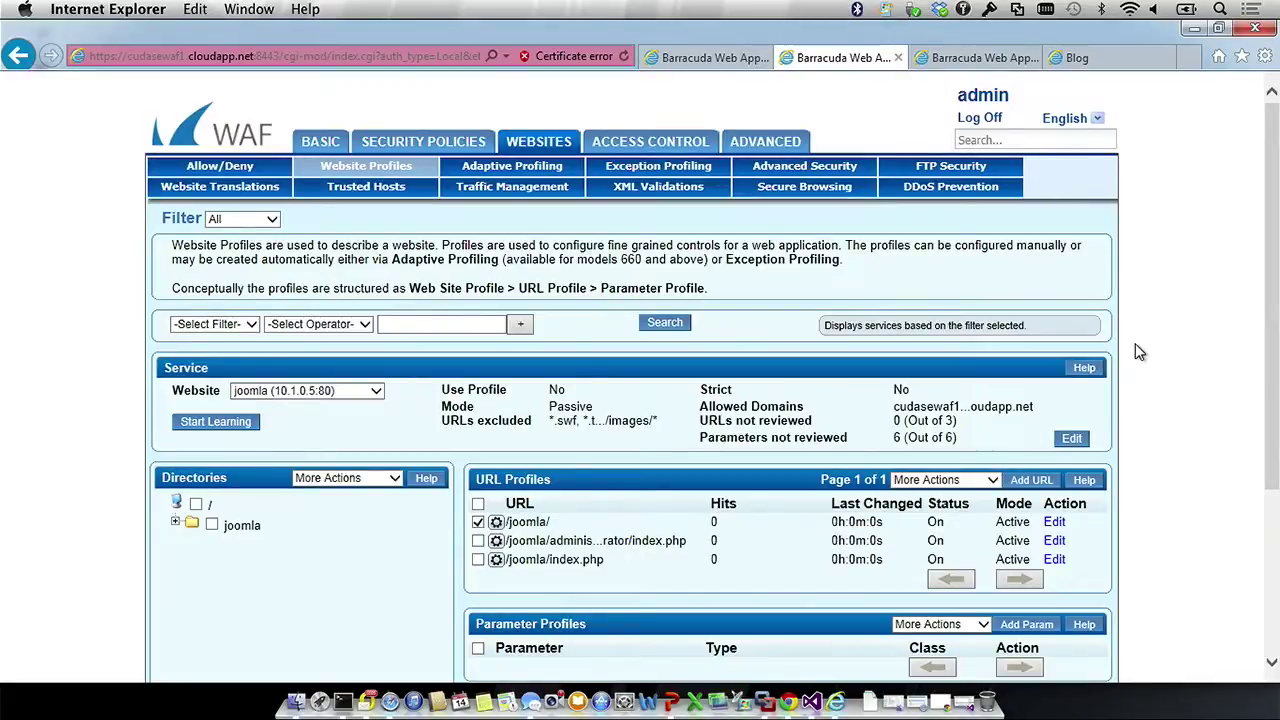
scroll(1136, 345, "down", 3)
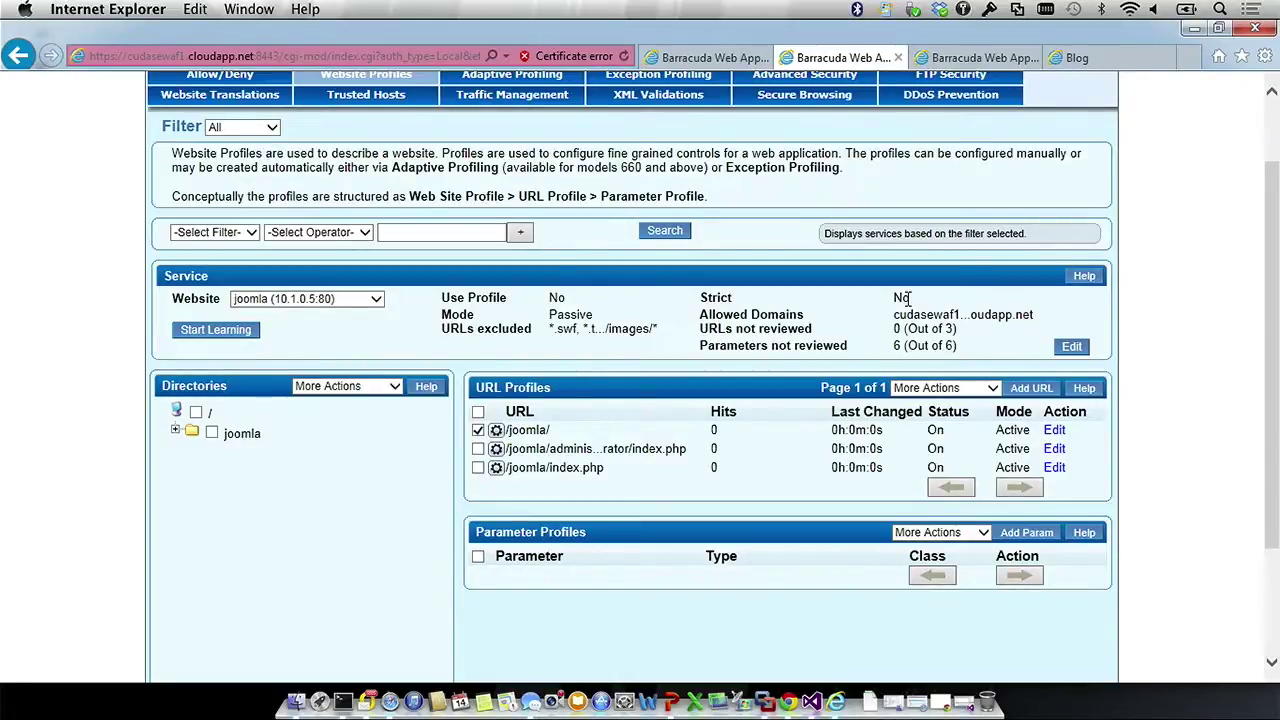
scroll(907, 298, "up", 2)
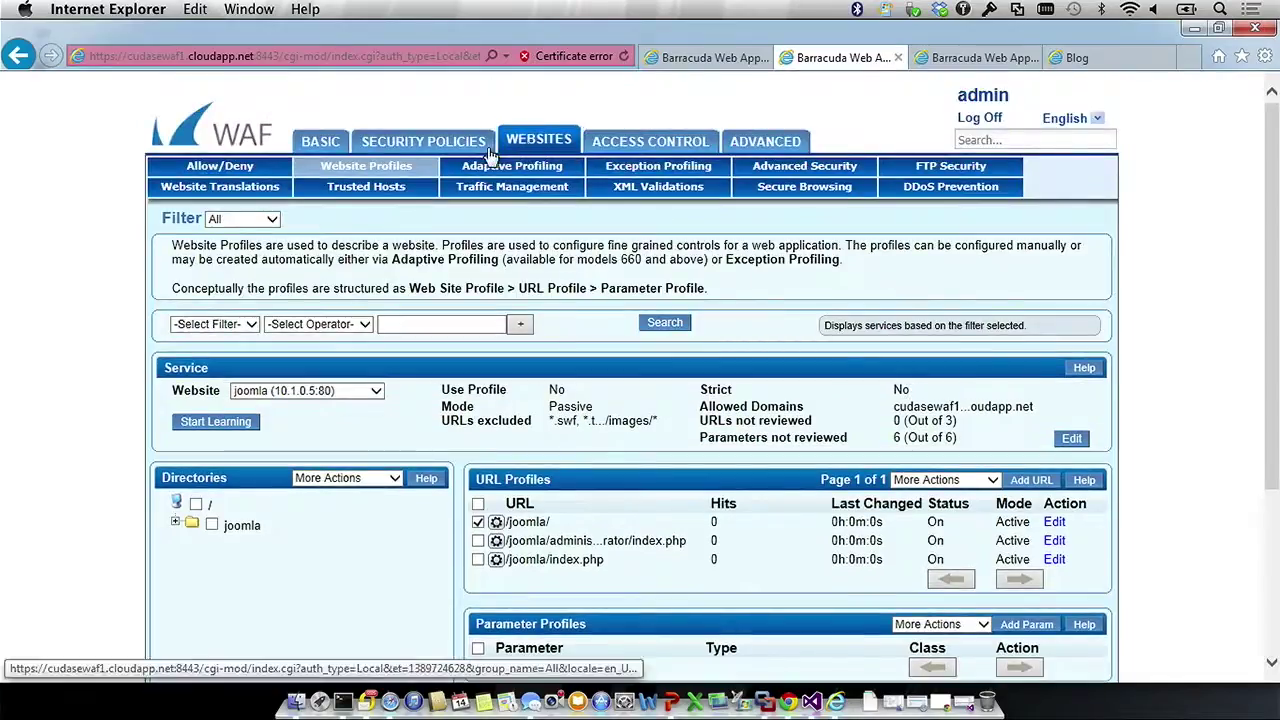
Step: Review the exception heuristics, including the new value choices for exceeded request length, and view the services' exception profiling and pending recommendations
mouse_move(465, 152)
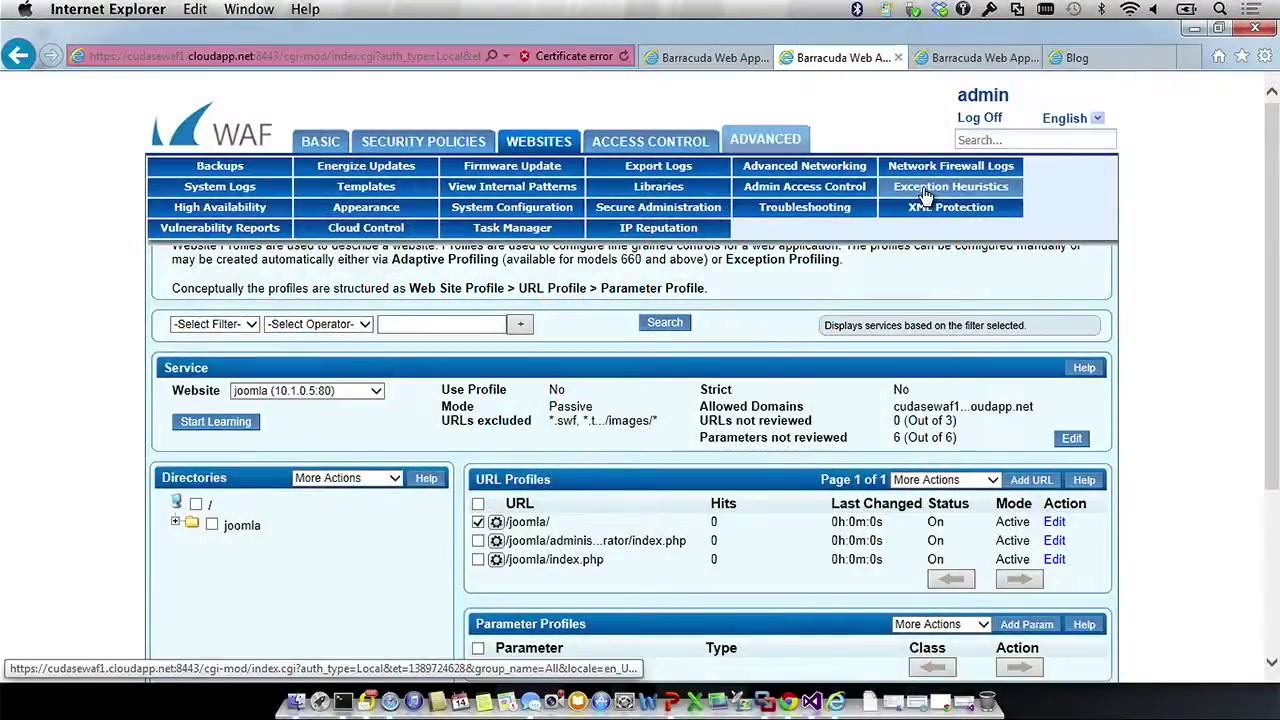
left_click(925, 190)
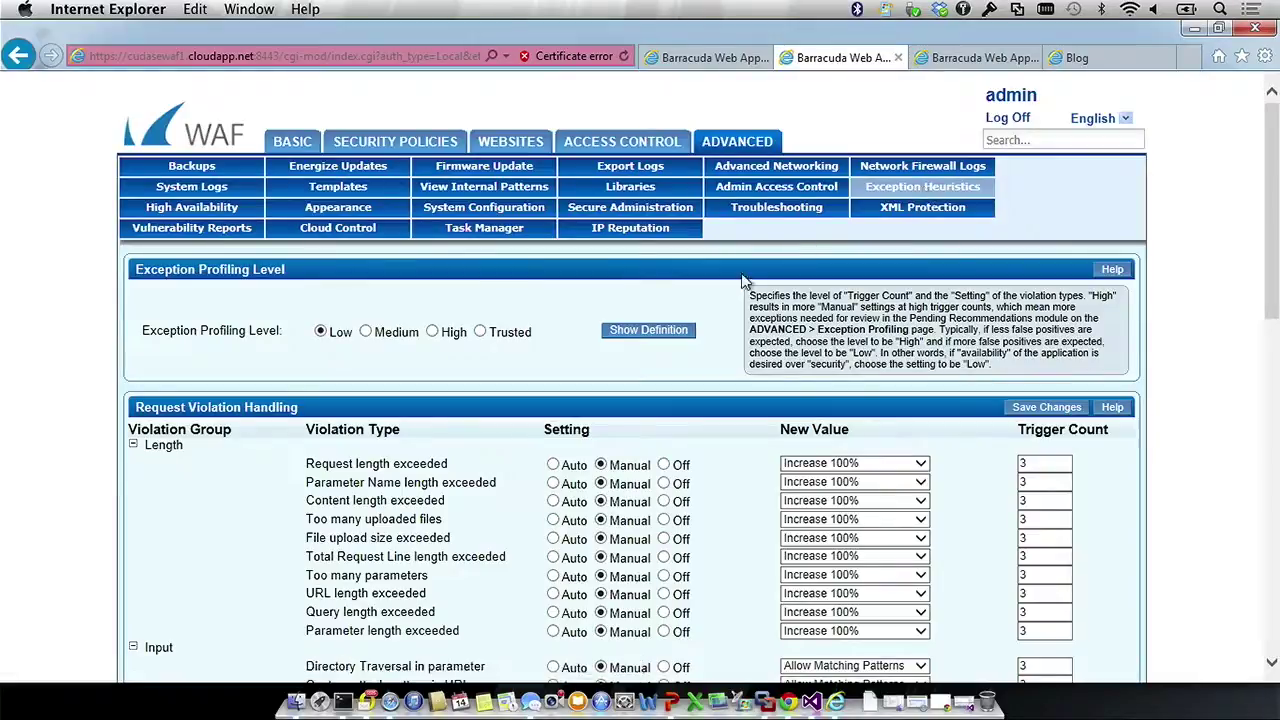
scroll(735, 383, "down", 3)
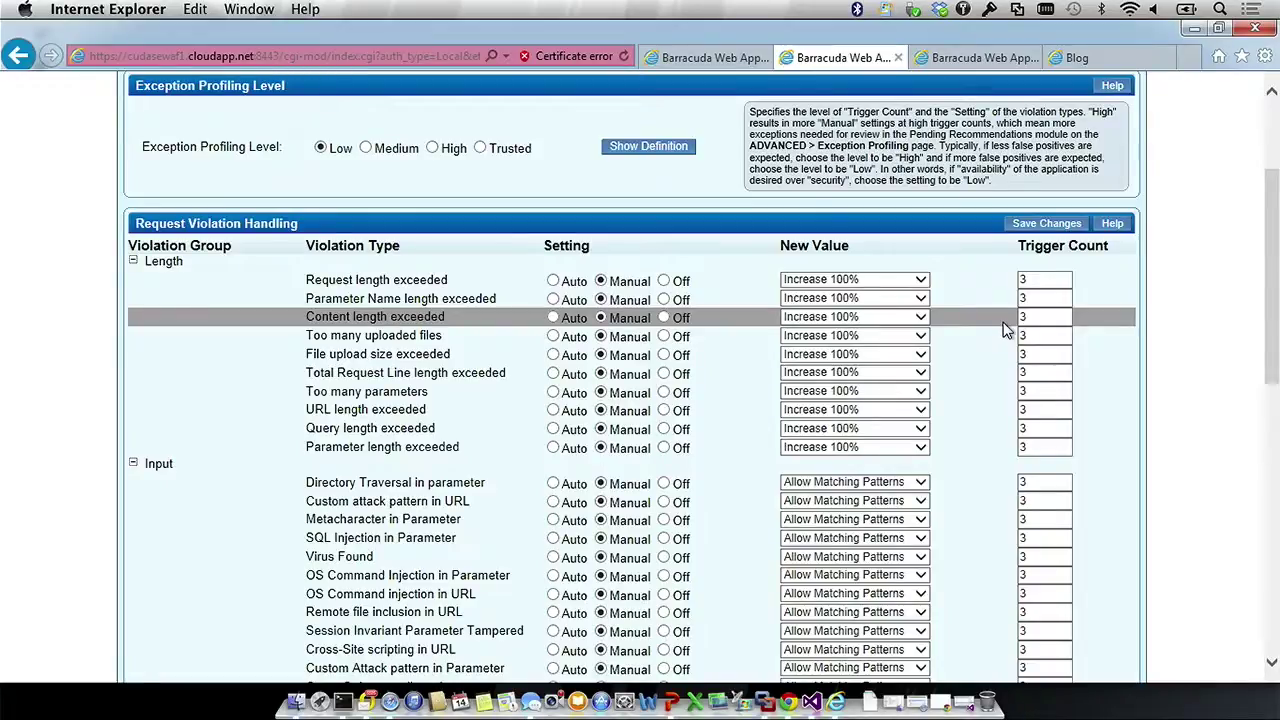
left_click(920, 283)
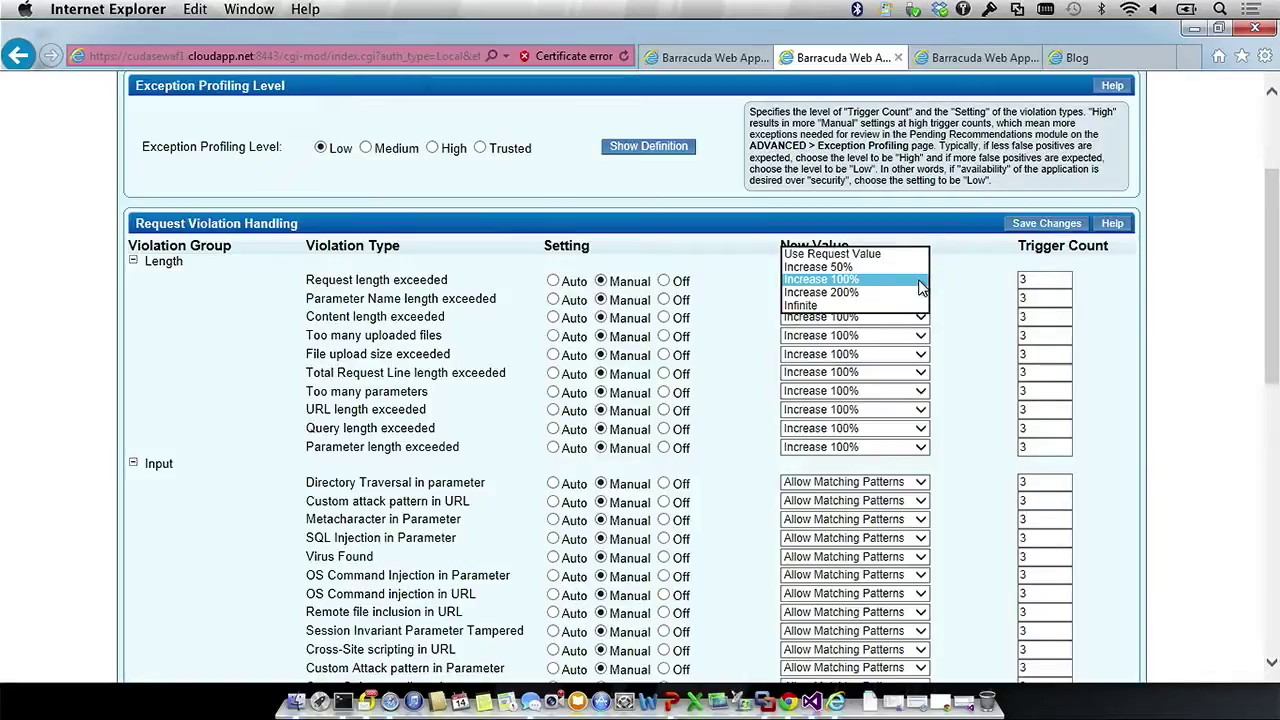
left_click(1000, 265)
scroll(1000, 265, "up", 3)
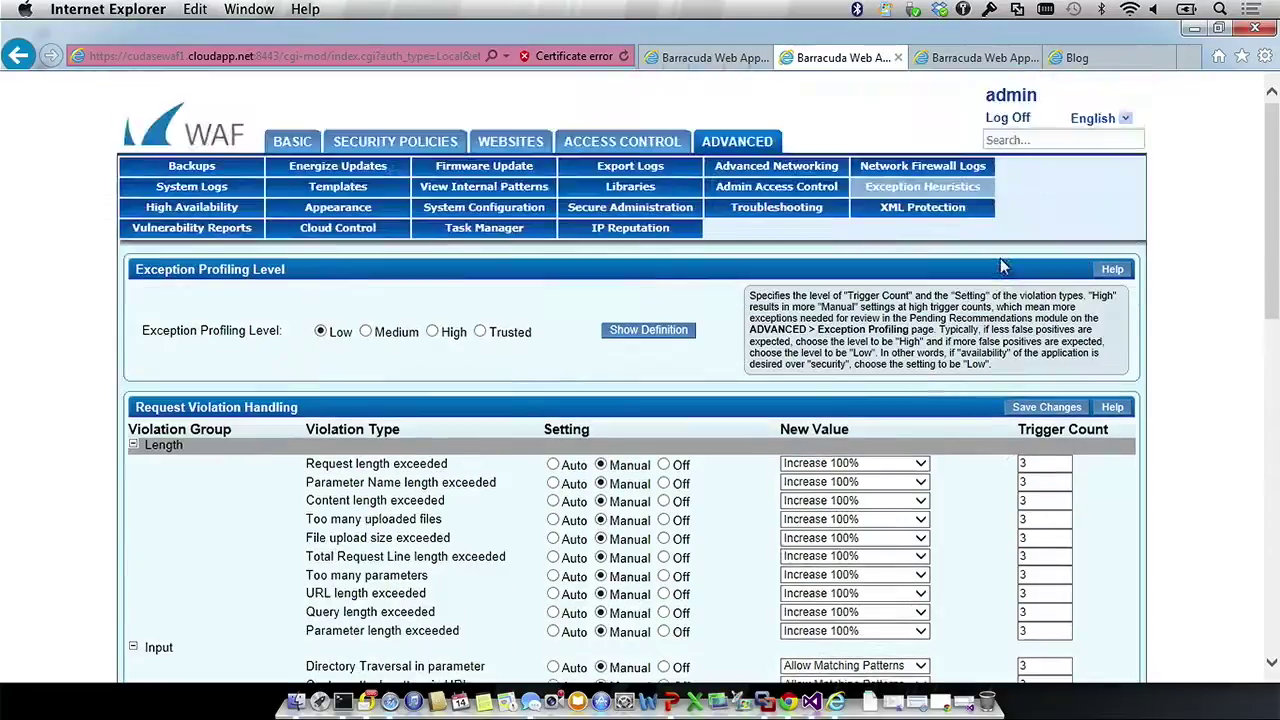
mouse_move(490, 138)
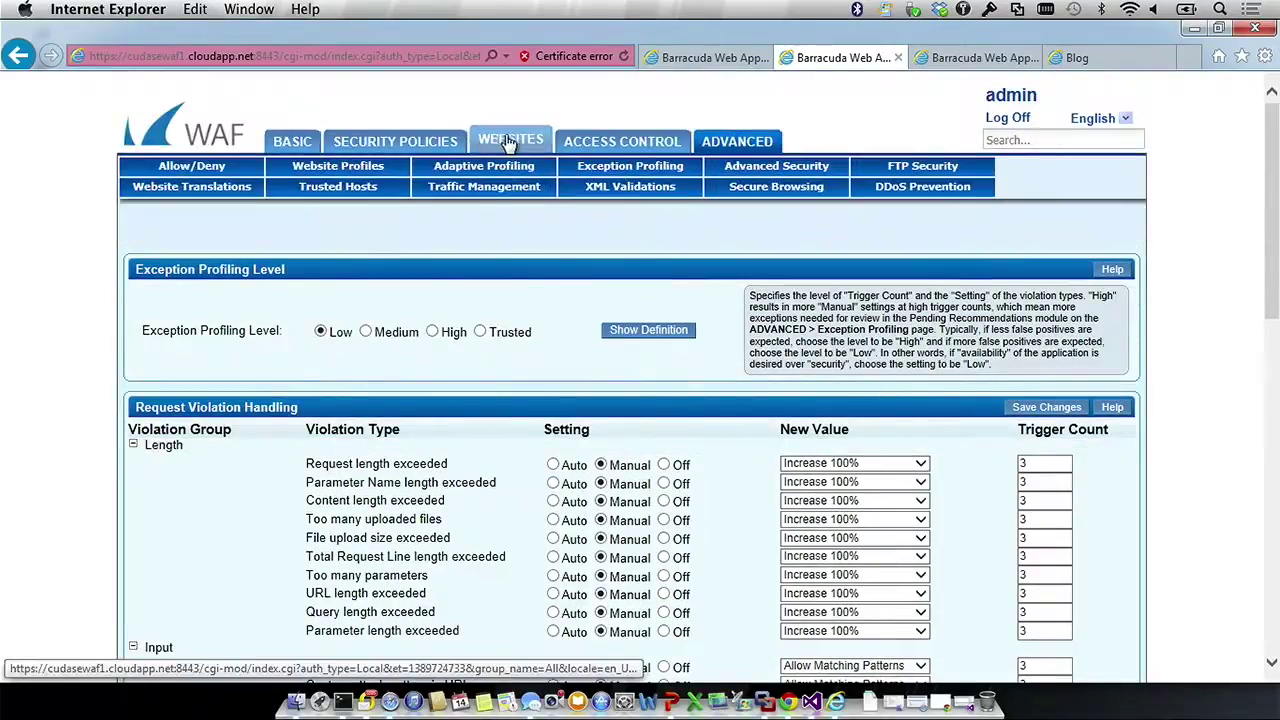
left_click(613, 170)
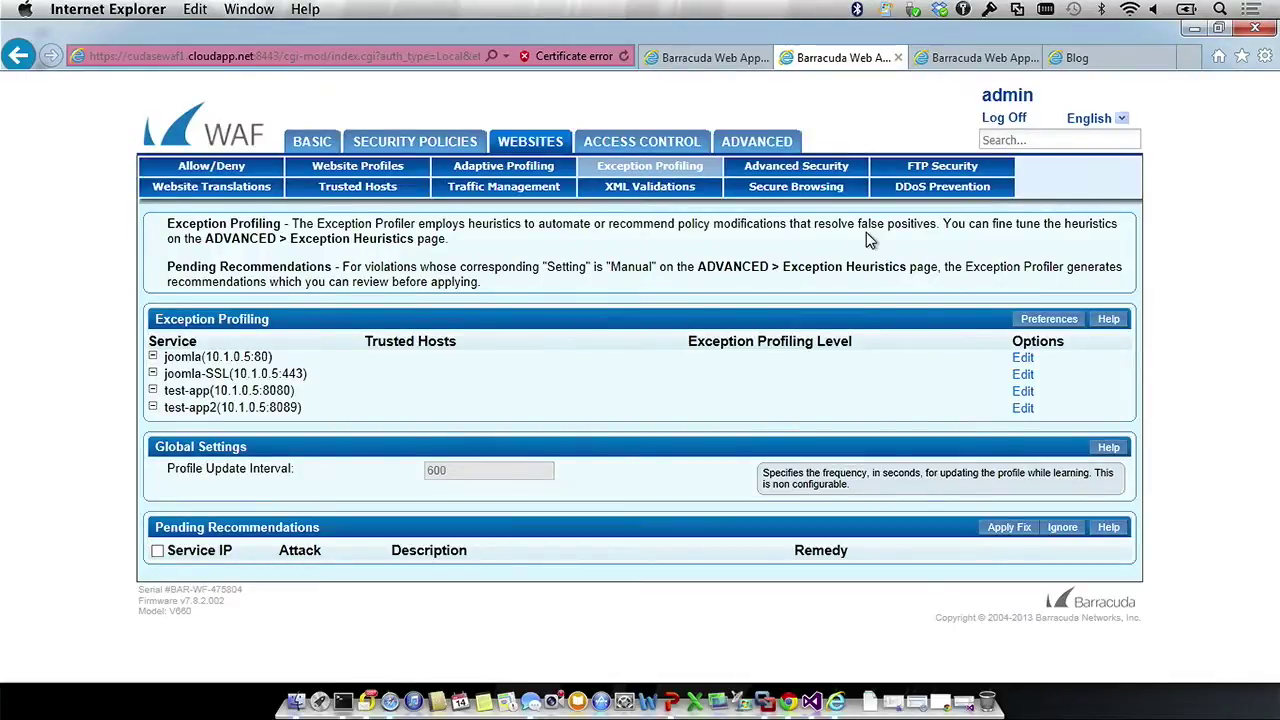
Step: Examine the geo pool categories for a new IP reputation pool, expanding the country lists for Asia and Africa
mouse_move(785, 146)
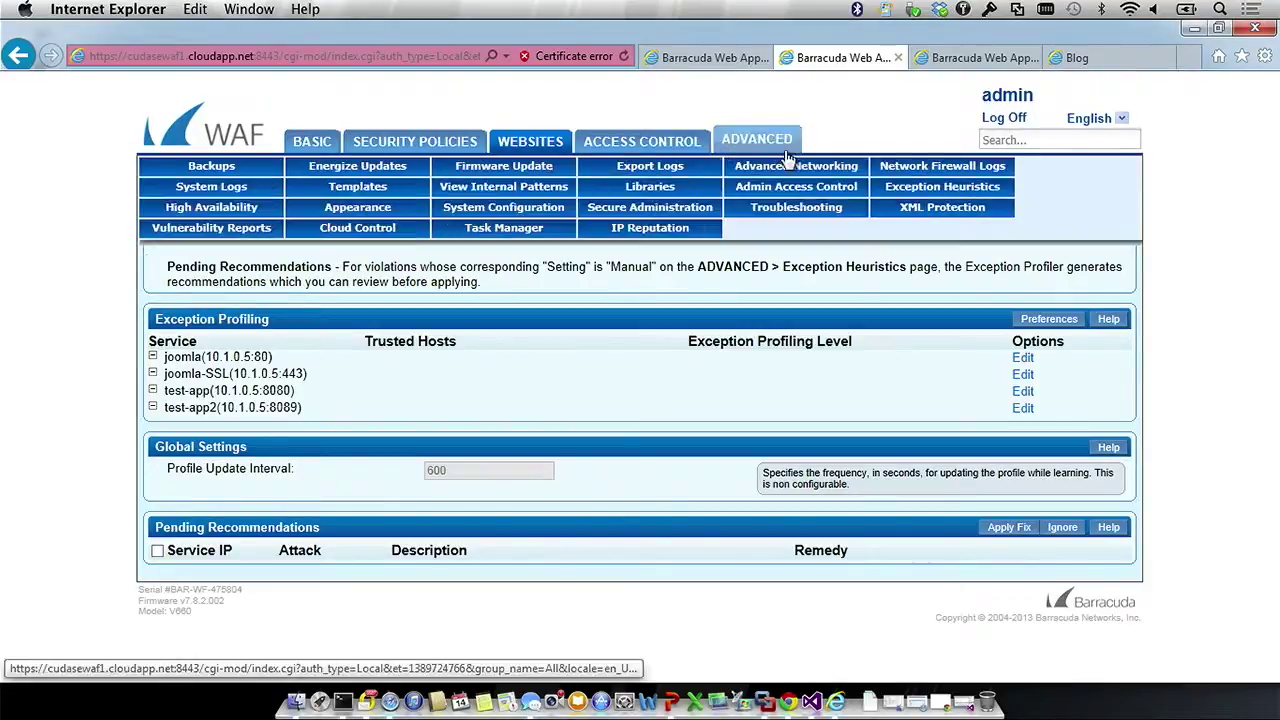
left_click(688, 232)
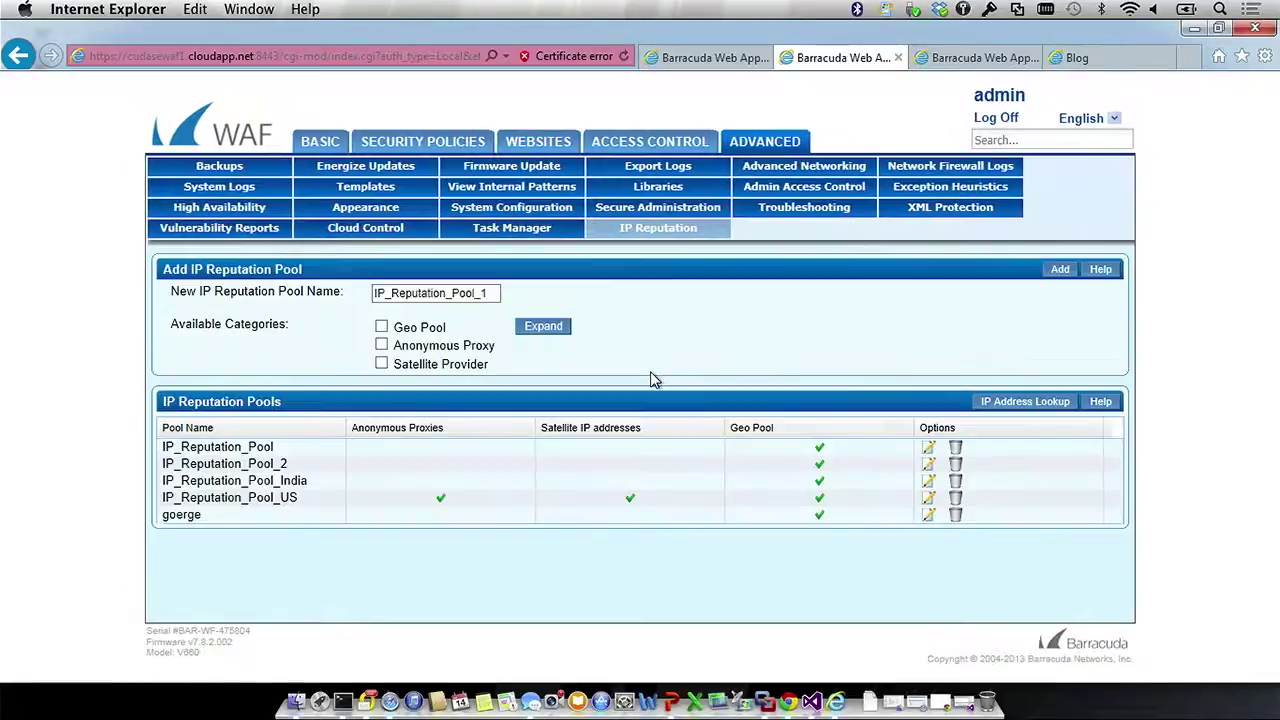
left_click(543, 327)
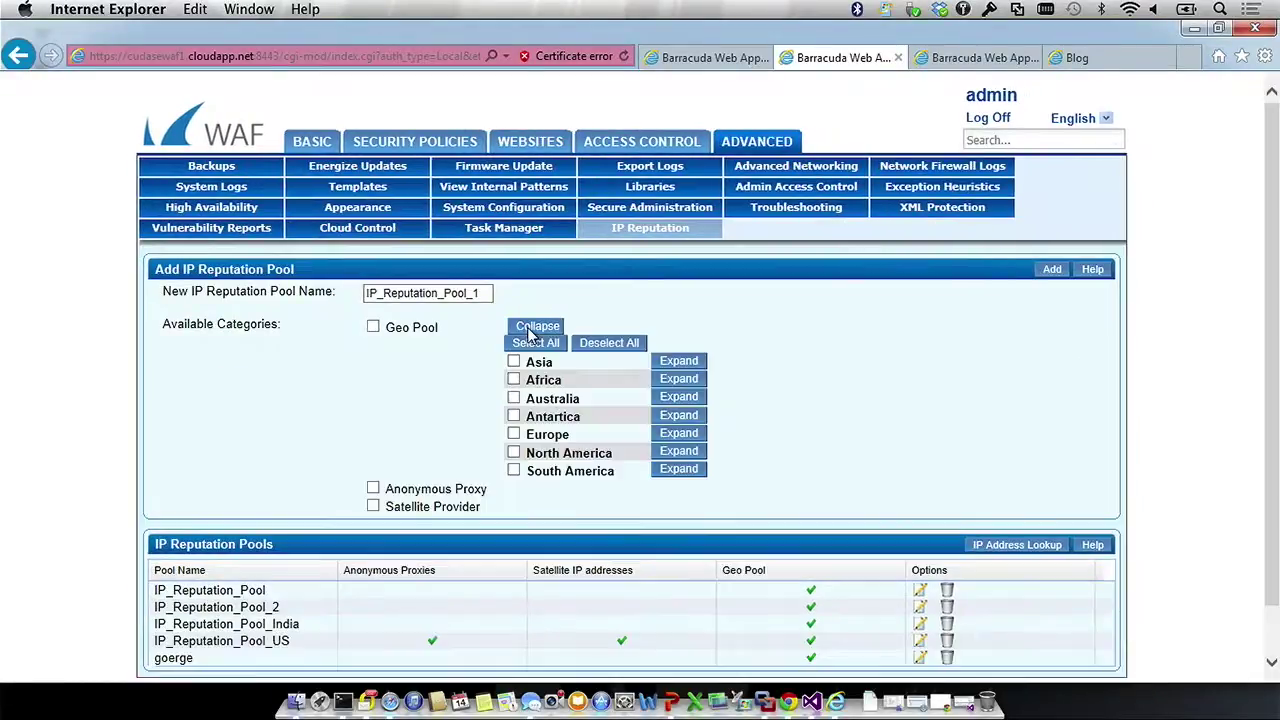
left_click(672, 362)
scroll(712, 440, "down", 5)
scroll(714, 437, "up", 3)
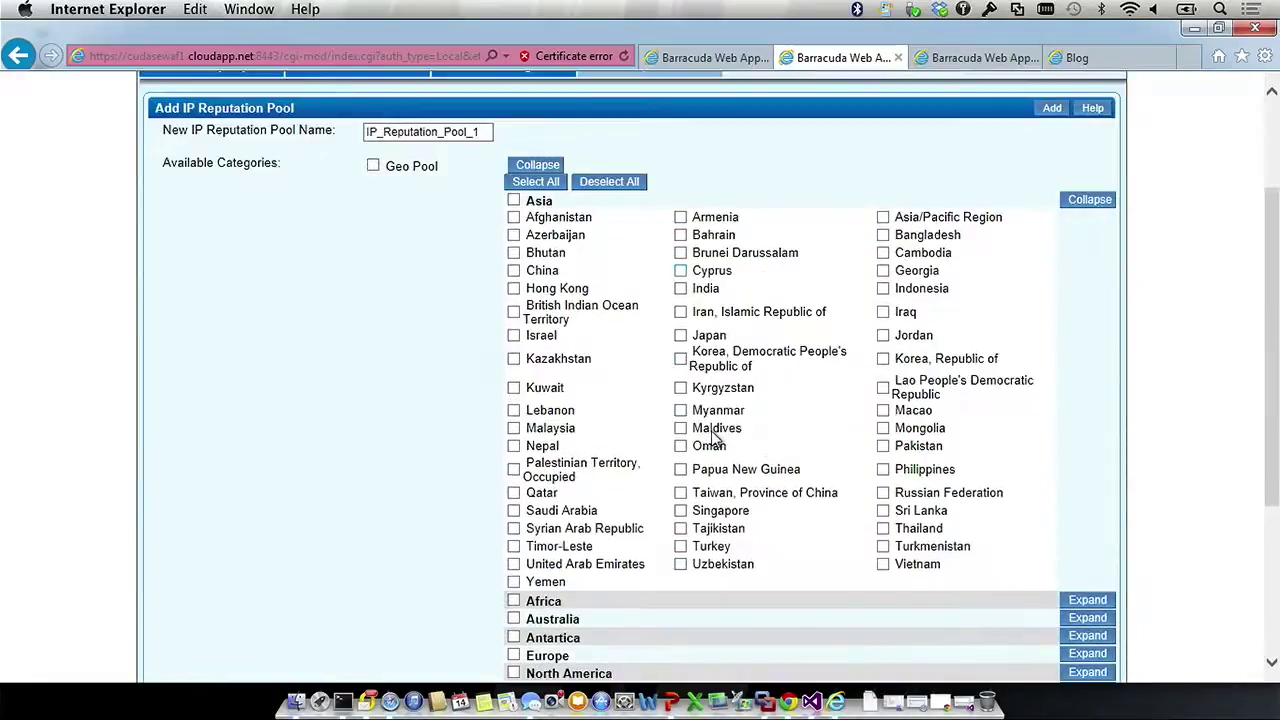
scroll(714, 440, "down", 1)
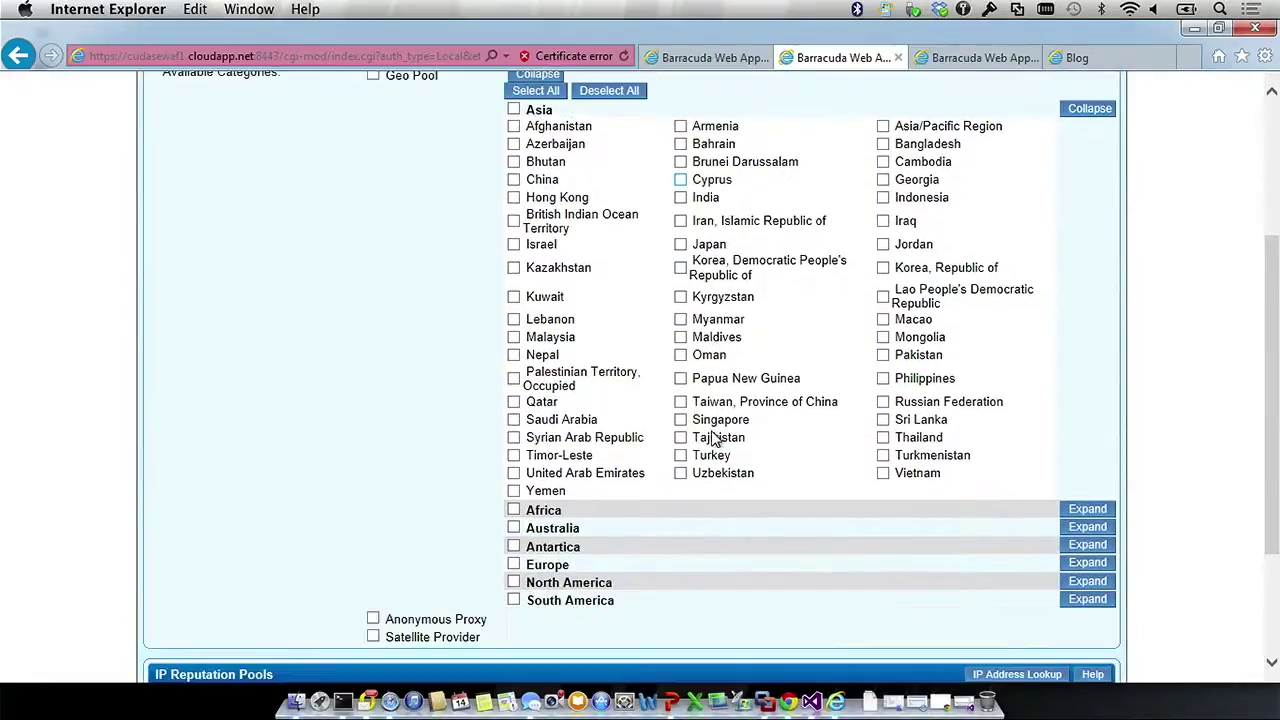
left_click(1082, 510)
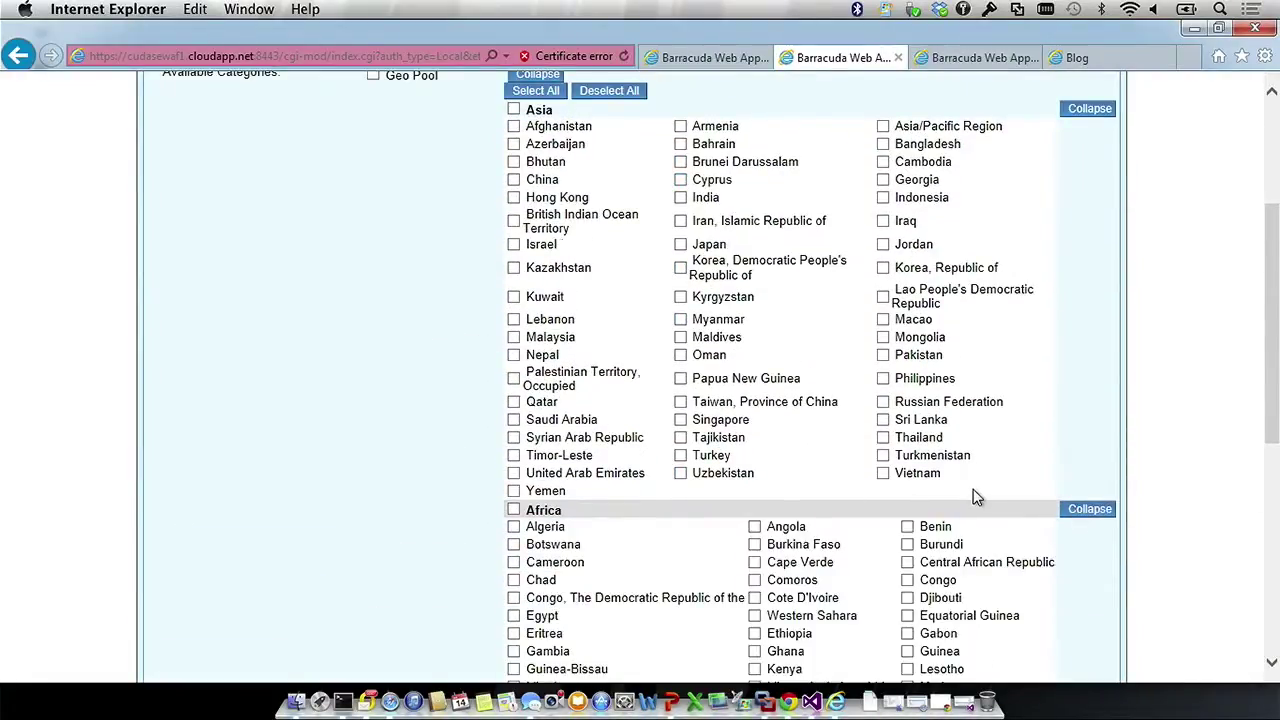
scroll(973, 489, "down", 3)
scroll(971, 492, "up", 4)
scroll(463, 374, "up", 2)
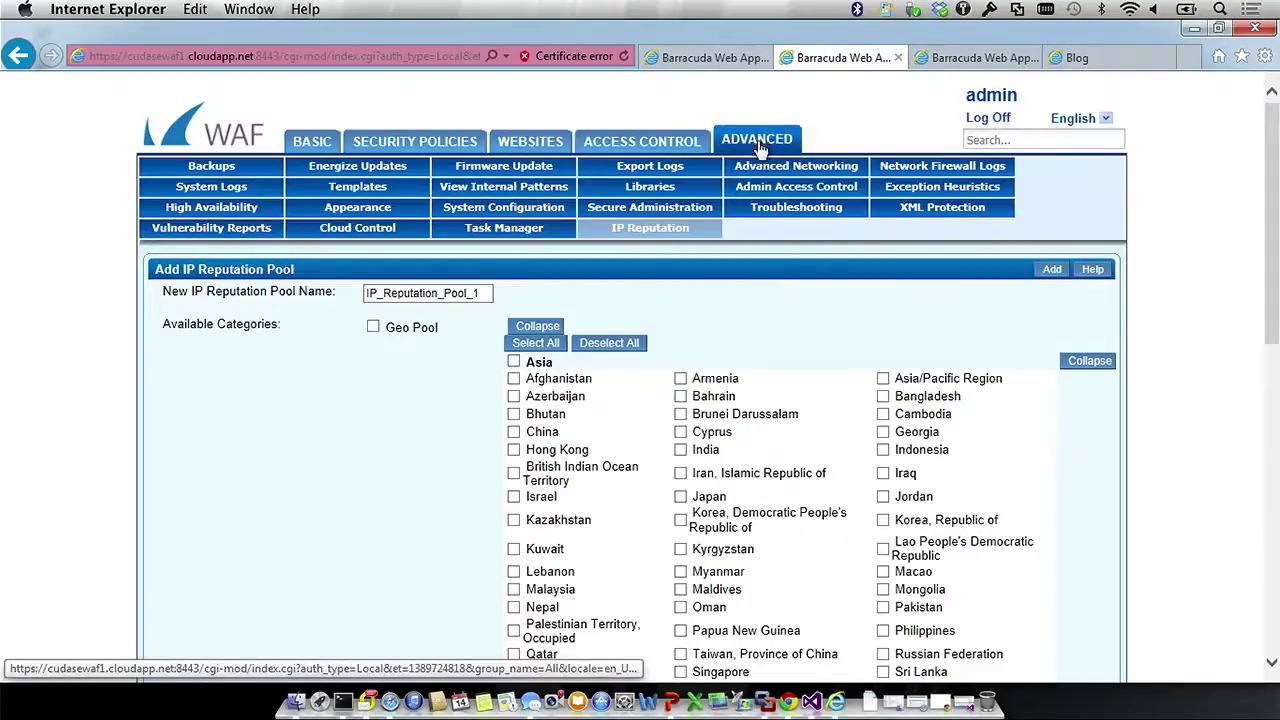
Step: Enable the IP reputation filter for the joomla service in the DDoS prevention settings and save the change
mouse_move(540, 140)
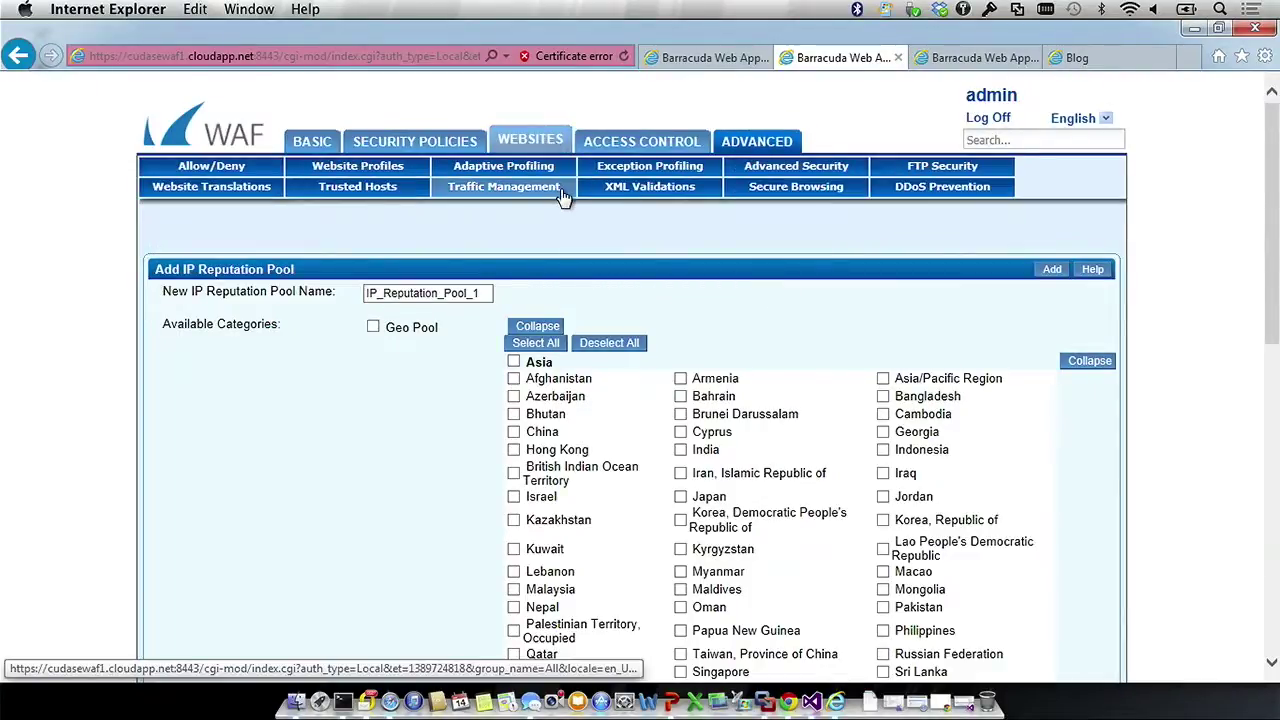
left_click(905, 192)
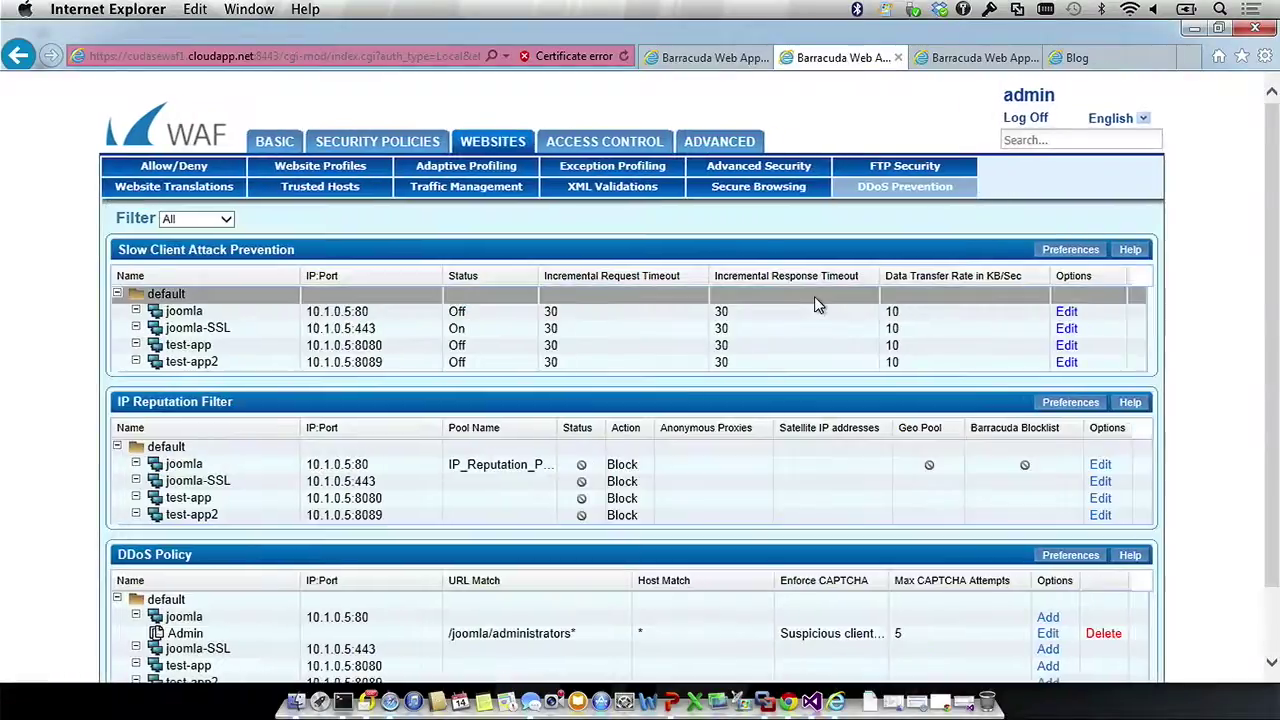
left_click(1100, 465)
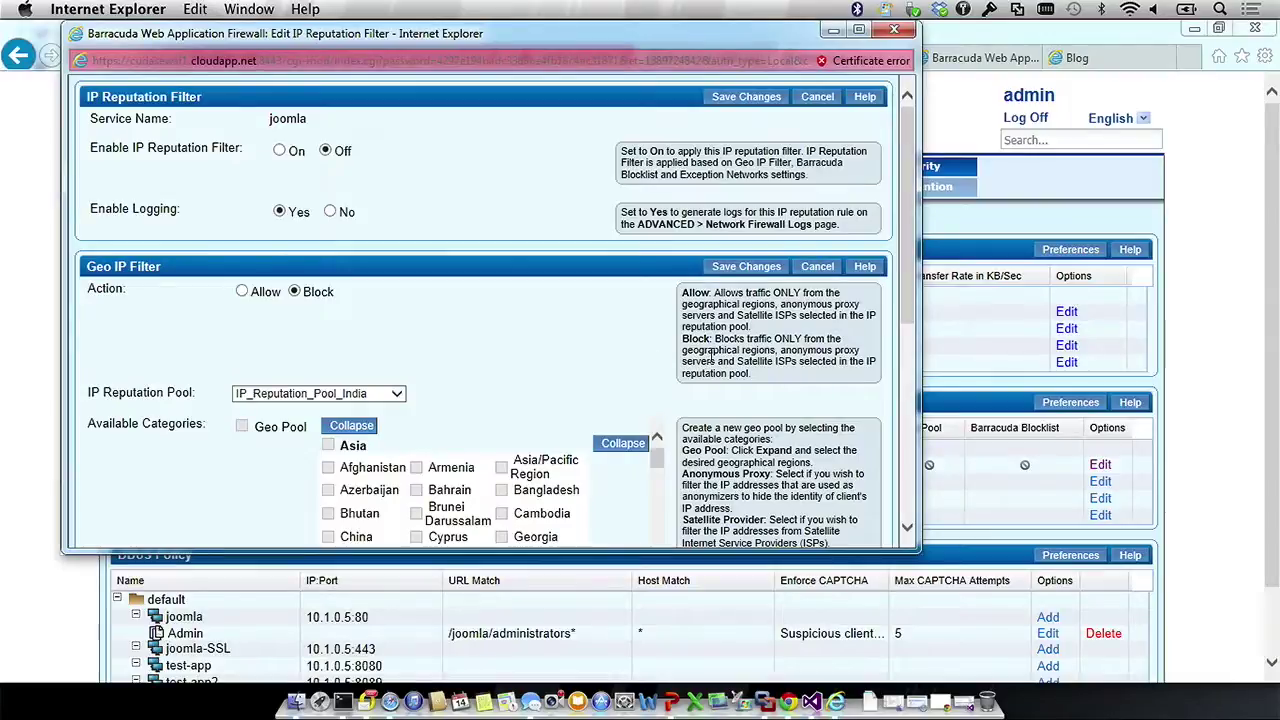
scroll(711, 356, "down", 3)
scroll(711, 356, "up", 3)
left_click(281, 149)
left_click(747, 98)
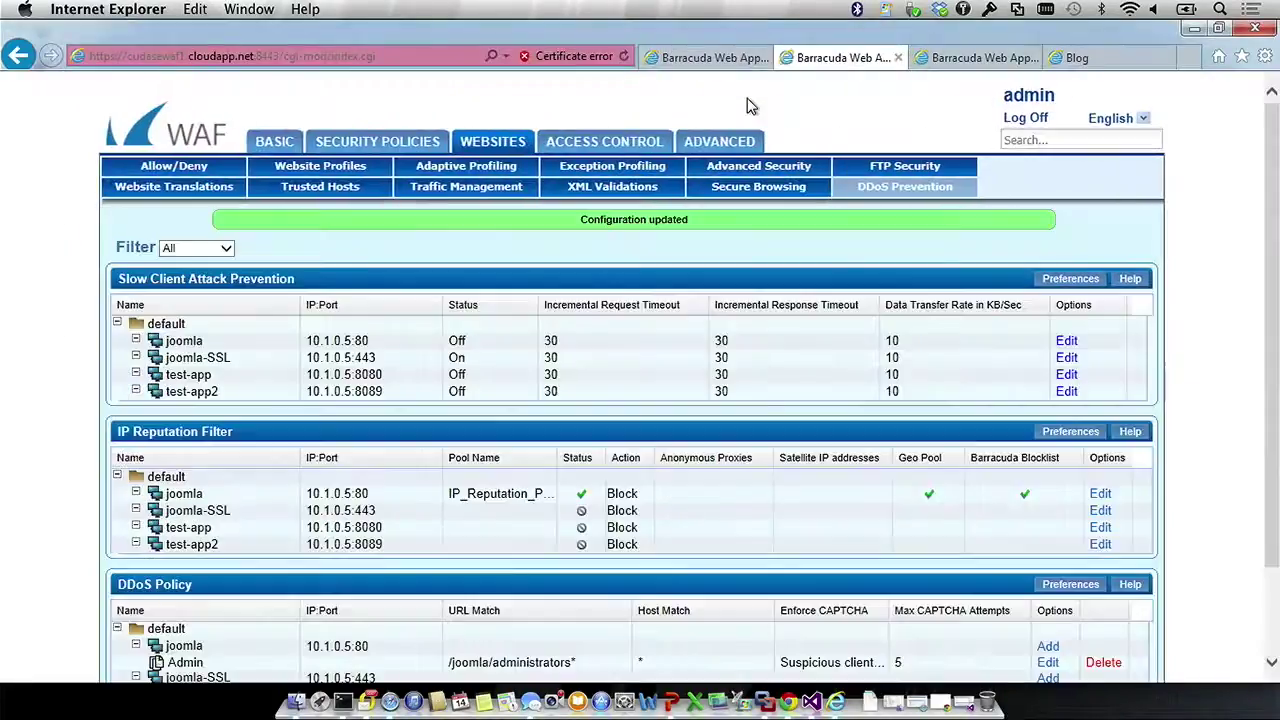
Step: Check the access logs, web firewall logs and network firewall logs for traffic denied by the IP reputation filter
mouse_move(275, 140)
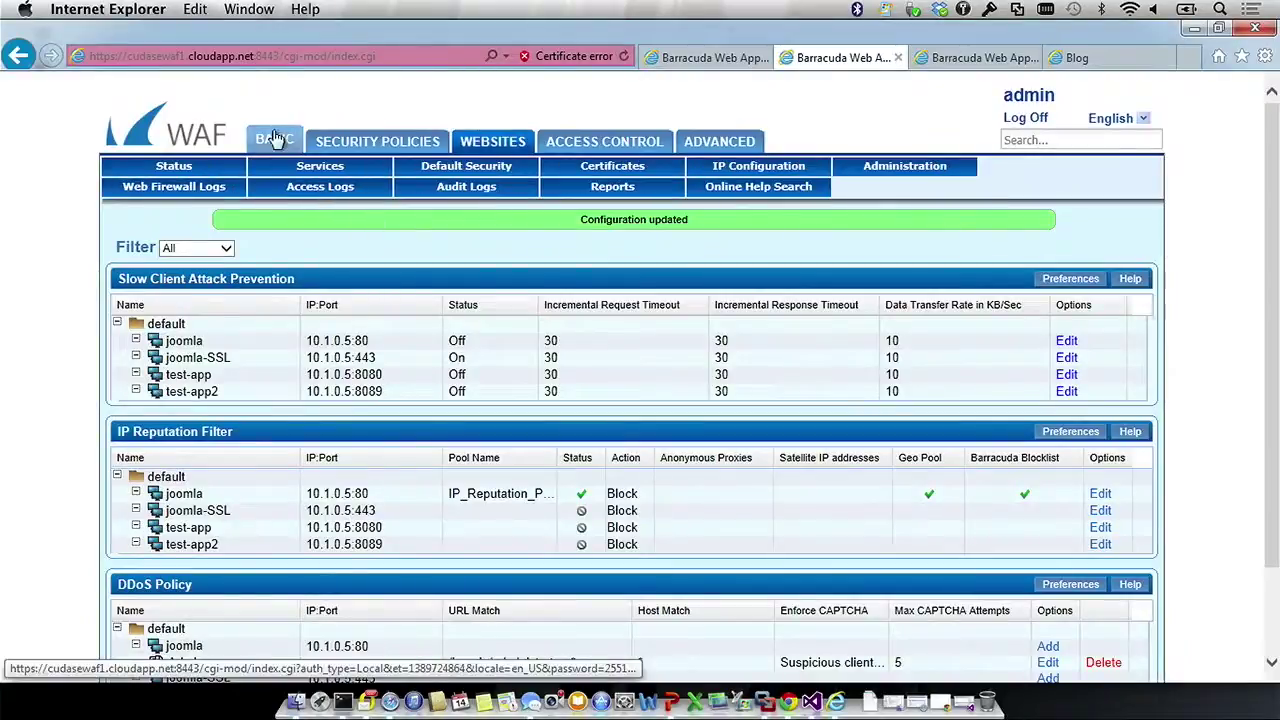
left_click(300, 196)
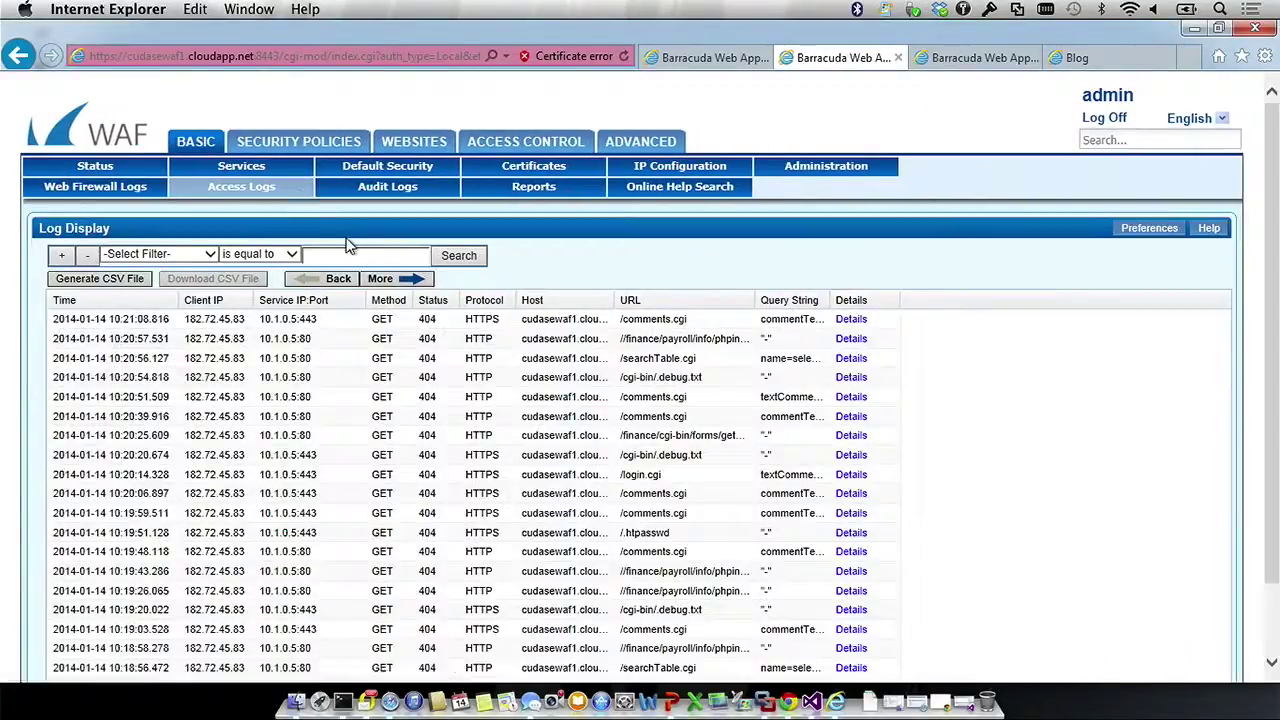
left_click(115, 199)
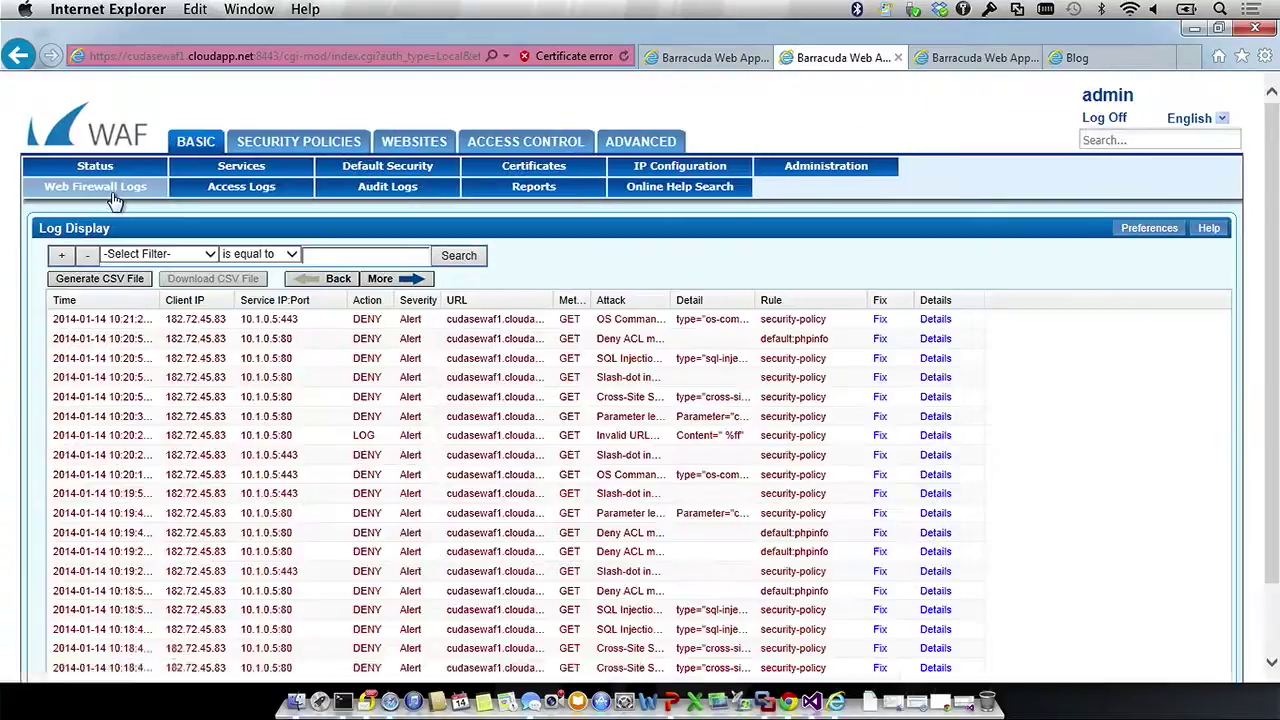
left_click(208, 190)
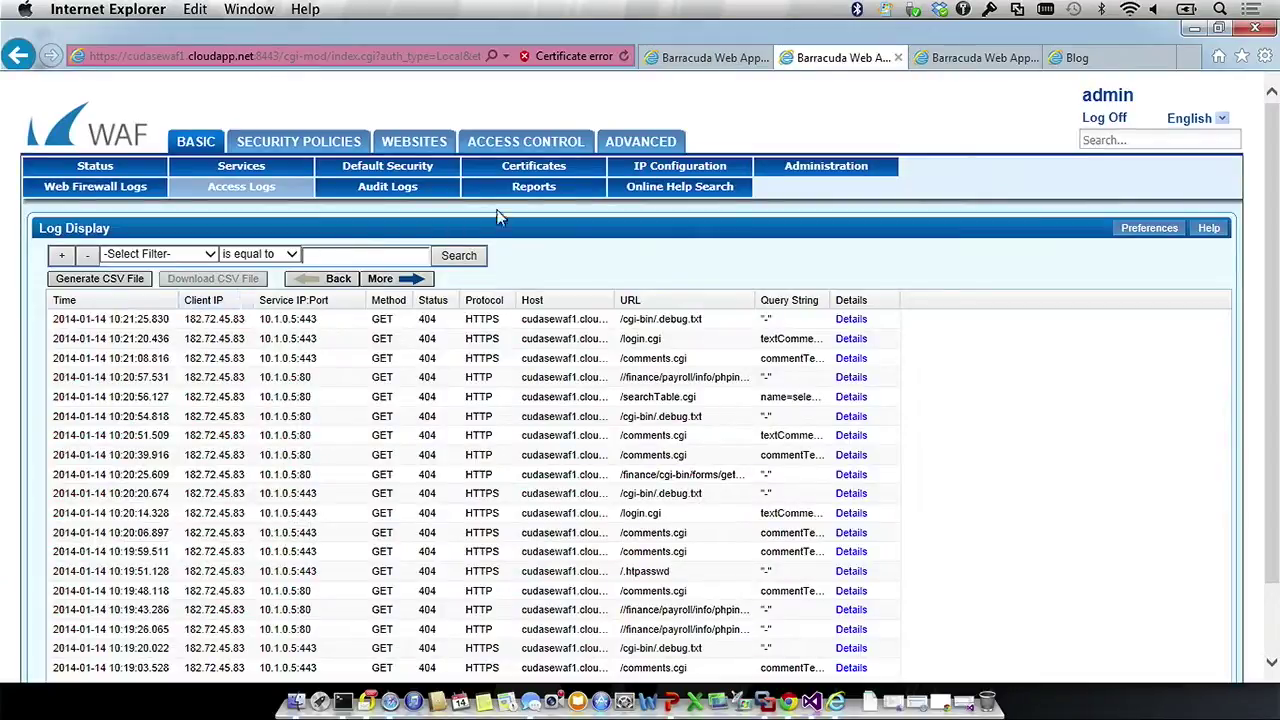
mouse_move(640, 145)
left_click(794, 172)
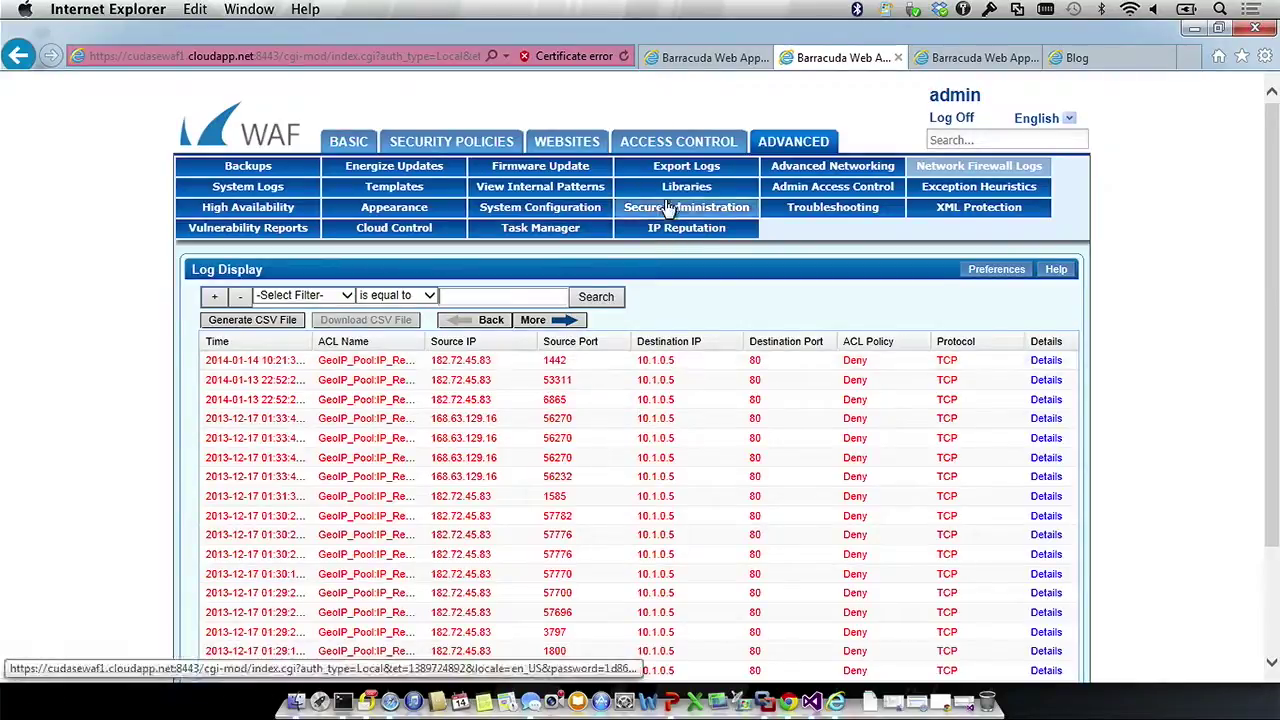
Step: Turn off the joomla service's IP reputation filter in the DDoS prevention settings and save the change
left_click(708, 232)
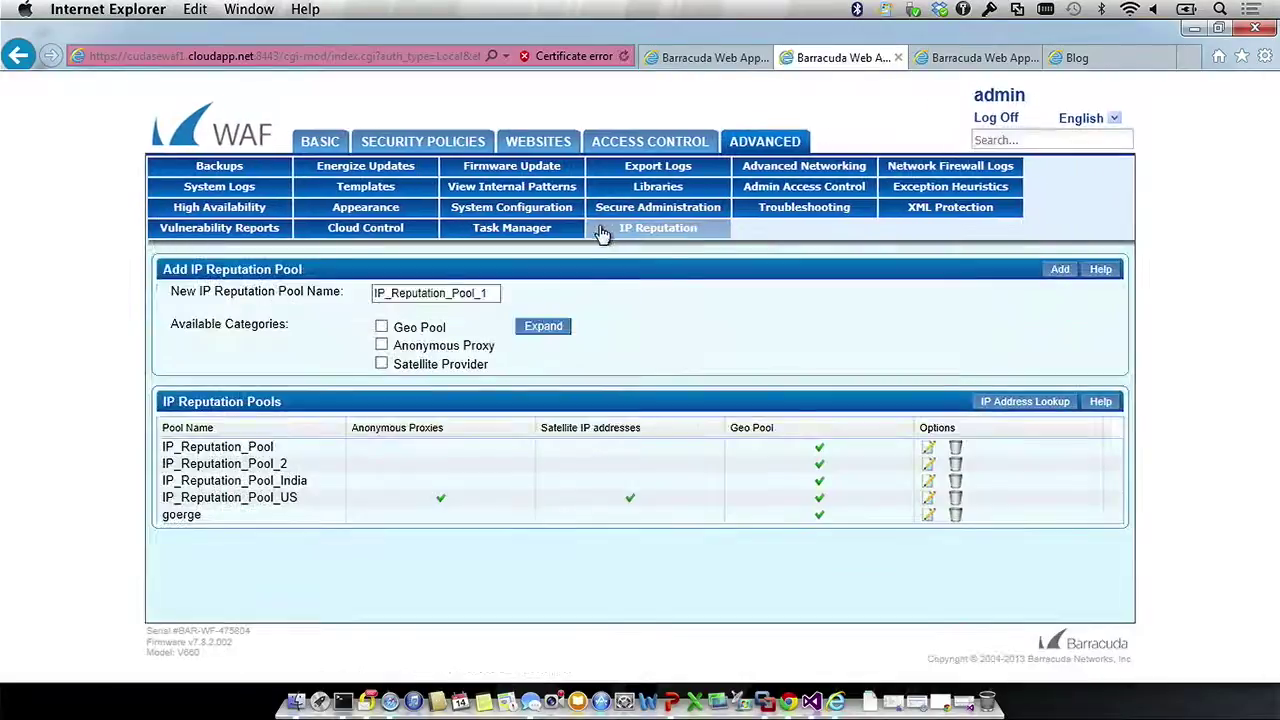
mouse_move(537, 141)
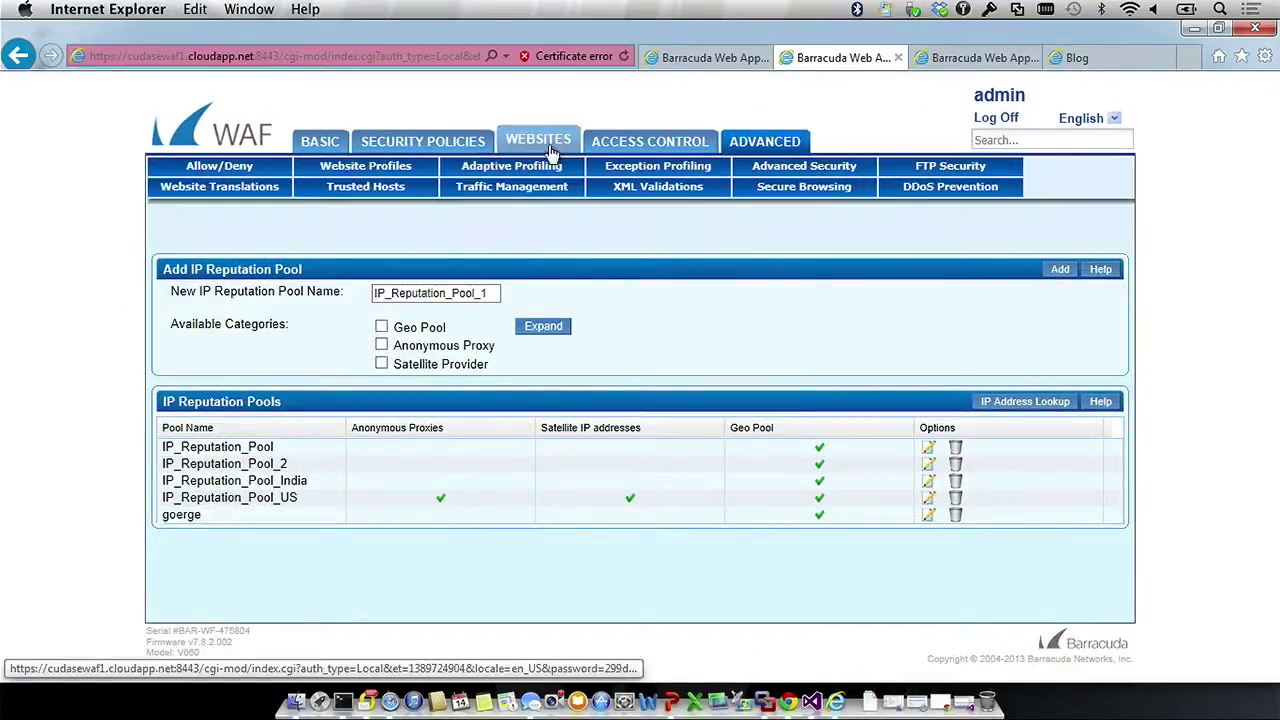
left_click(907, 194)
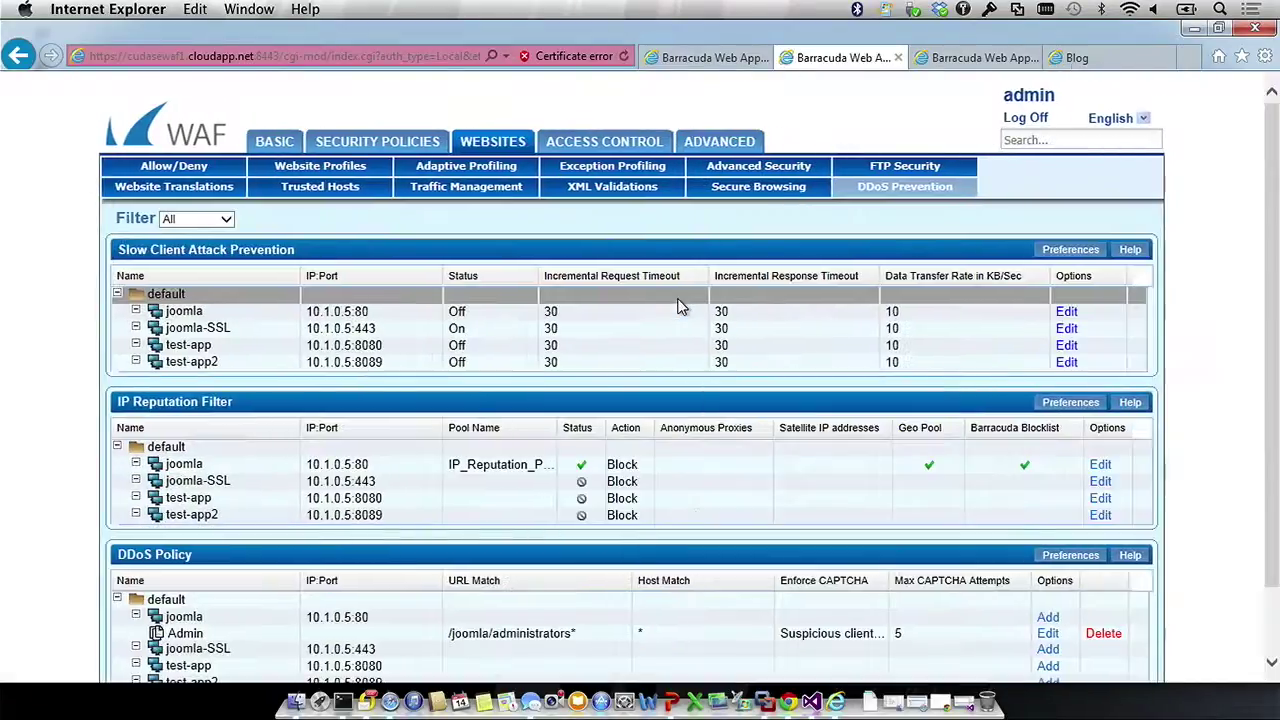
left_click(1103, 470)
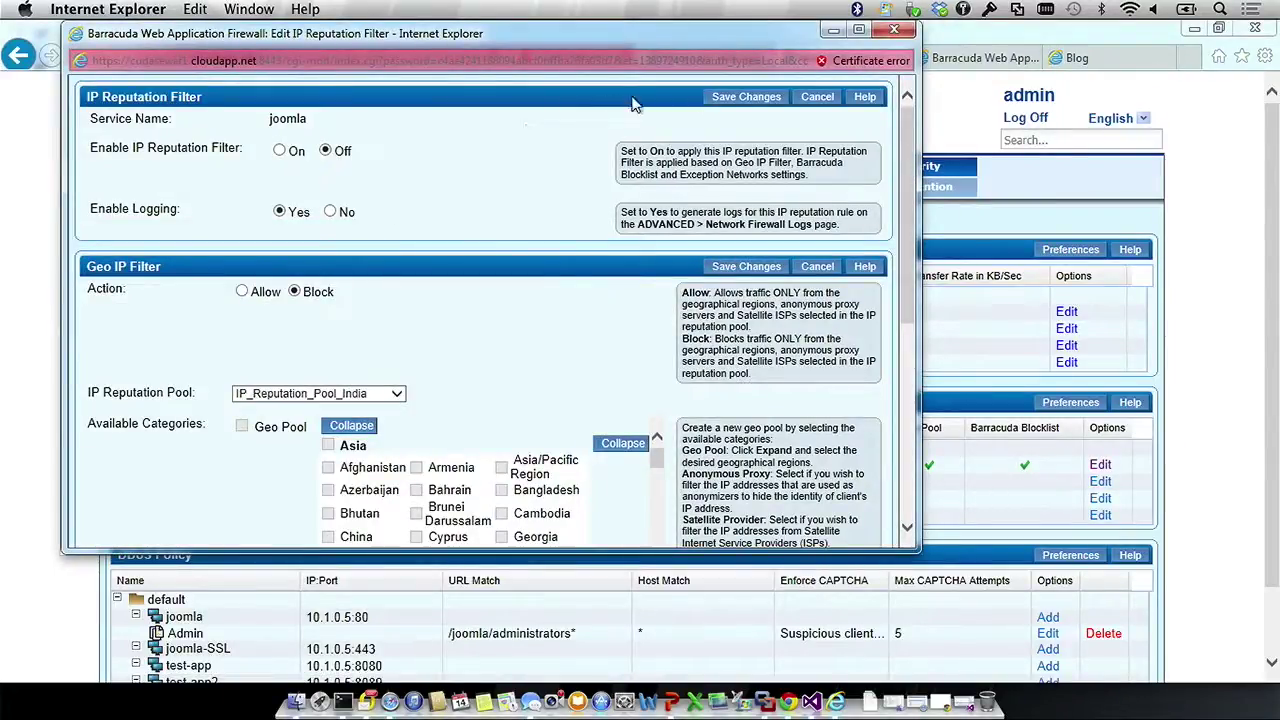
left_click(748, 97)
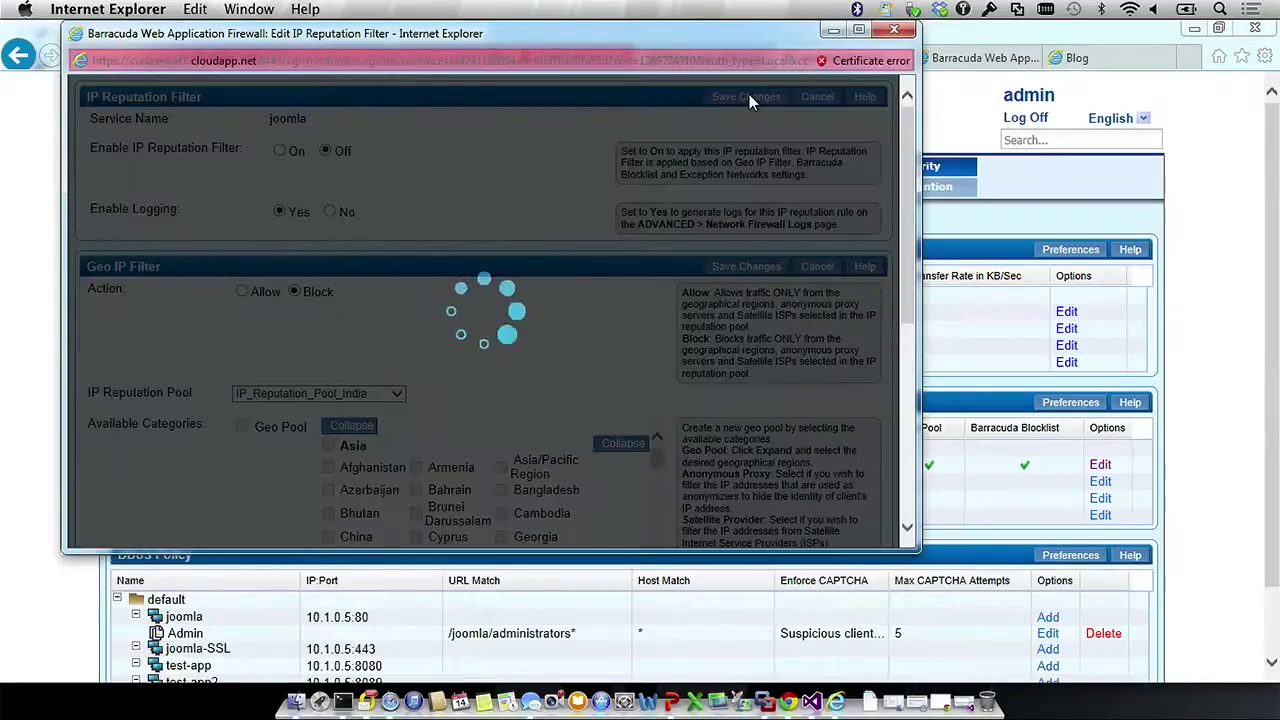